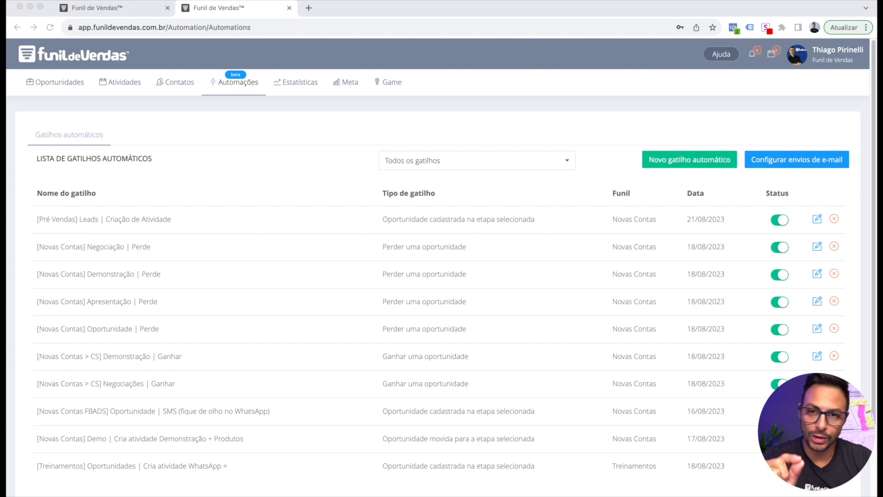
Review the second team member's permissions in the users tab, closing without saving
click(14, 161)
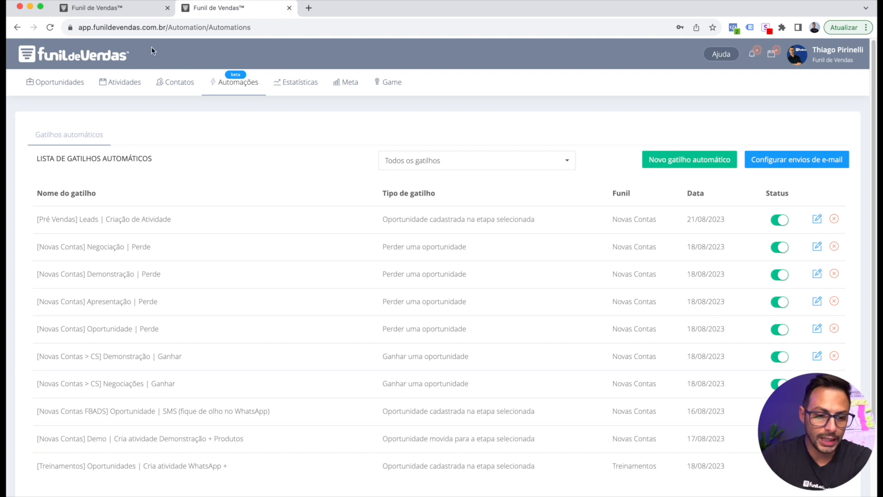
click(136, 9)
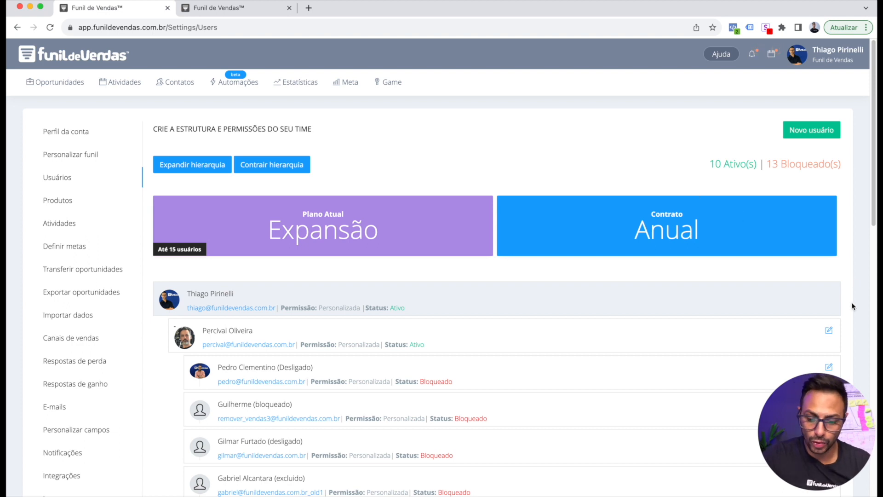
scroll(838, 302, down, 1)
click(830, 308)
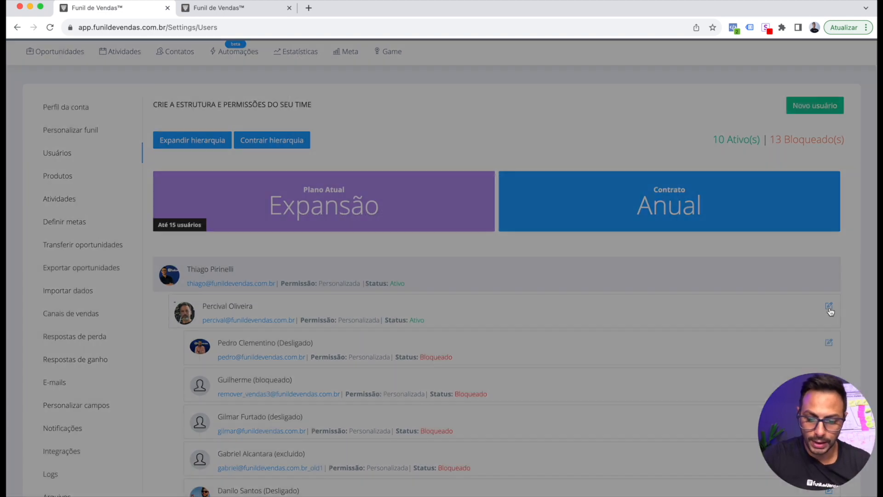
click(472, 223)
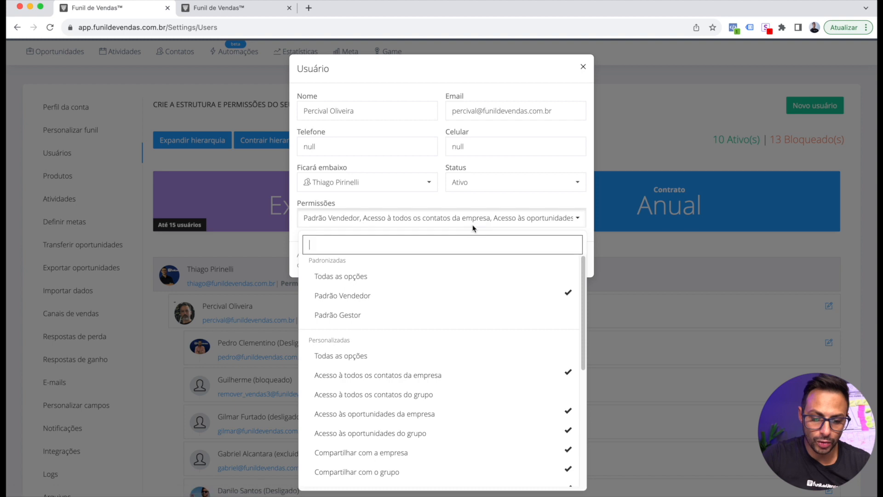
scroll(493, 283, down, 10)
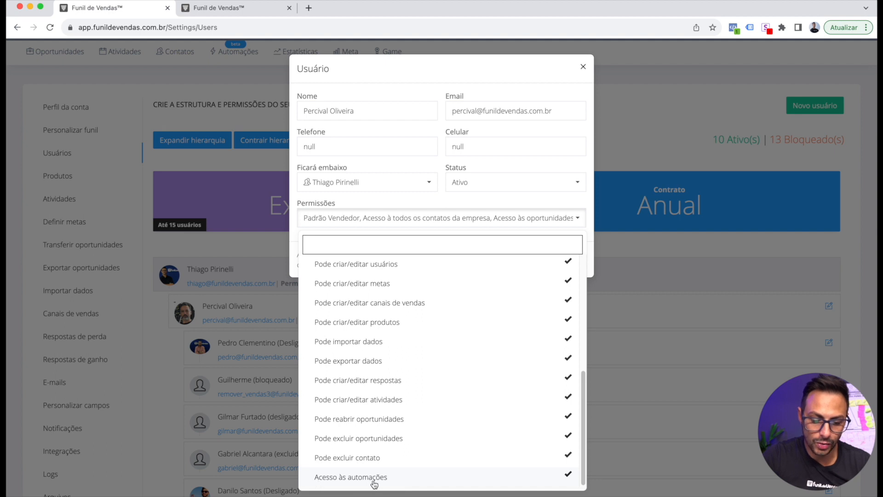
click(470, 87)
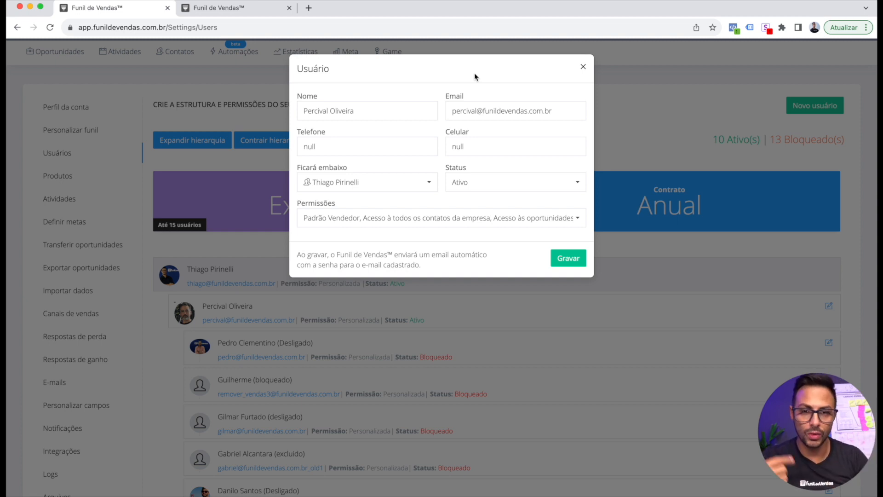
click(583, 70)
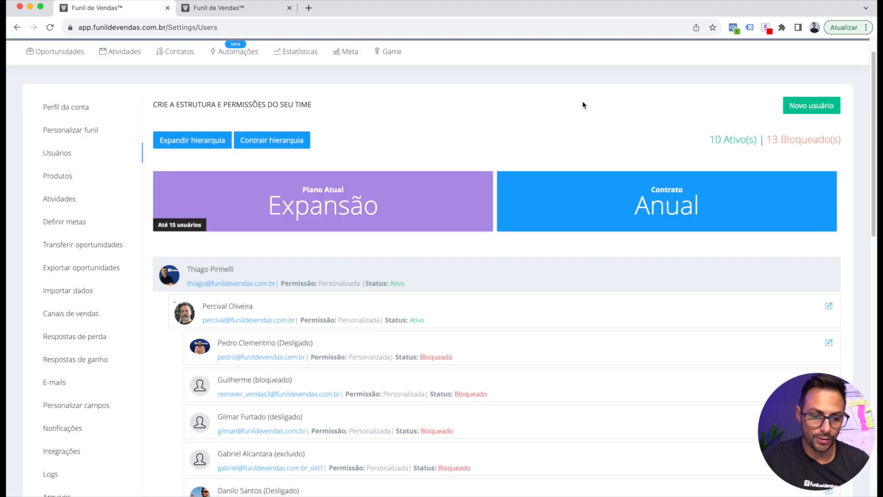
Check the e-mail sending setup's 250-per-day limit, try SendGrid, and keep SMTP
click(251, 53)
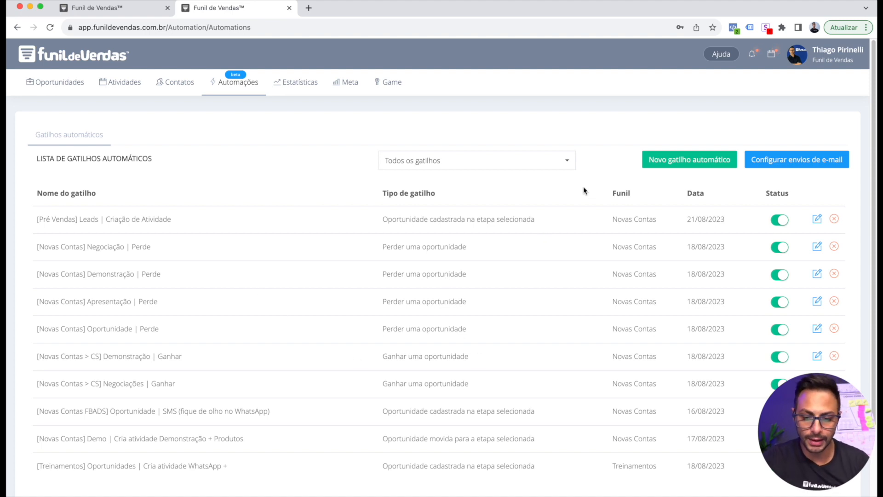
click(808, 165)
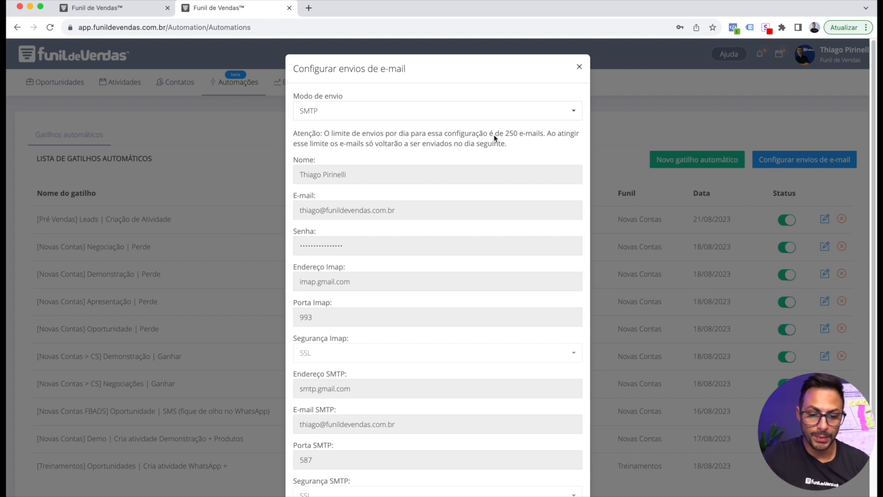
drag(504, 135, 518, 136)
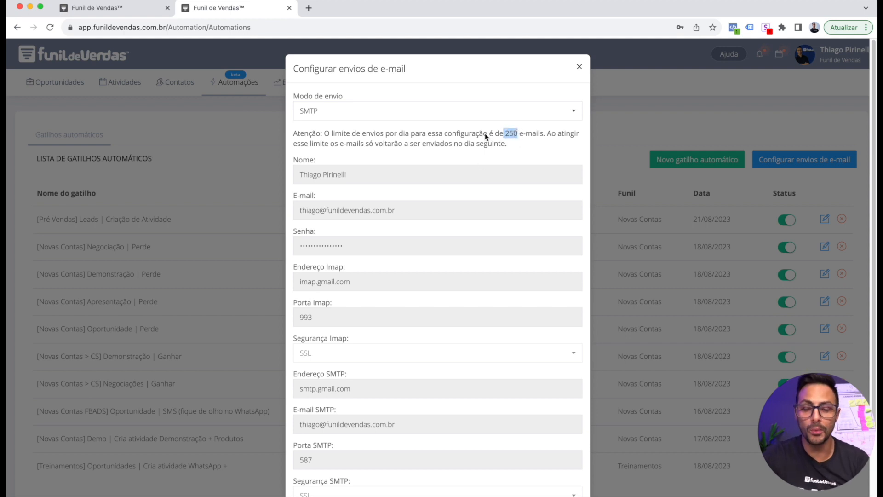
click(527, 143)
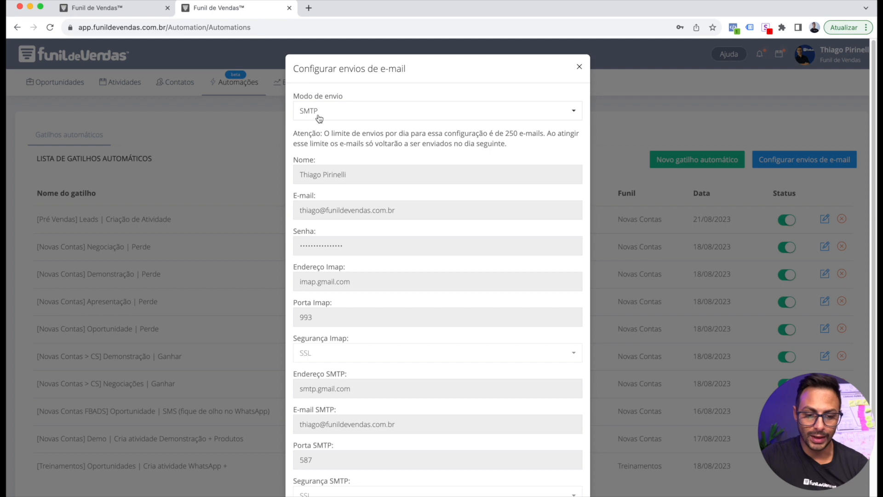
scroll(327, 137, down, 3)
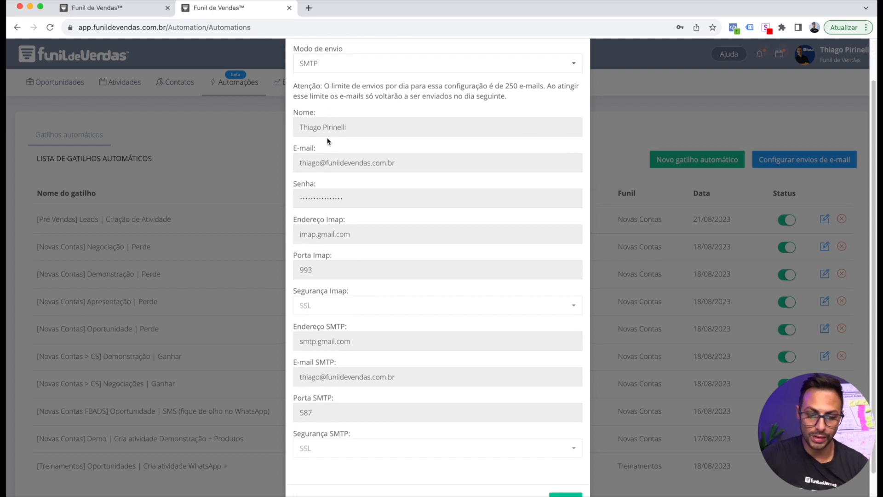
scroll(450, 297, up, 3)
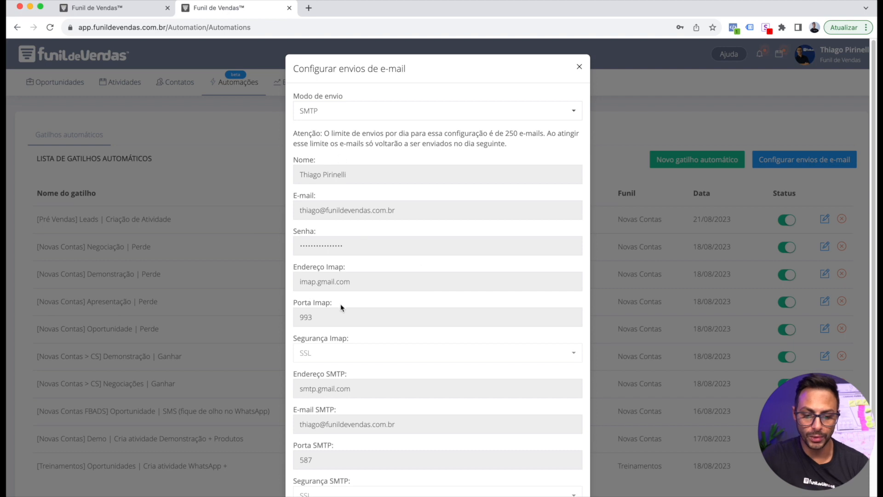
click(317, 112)
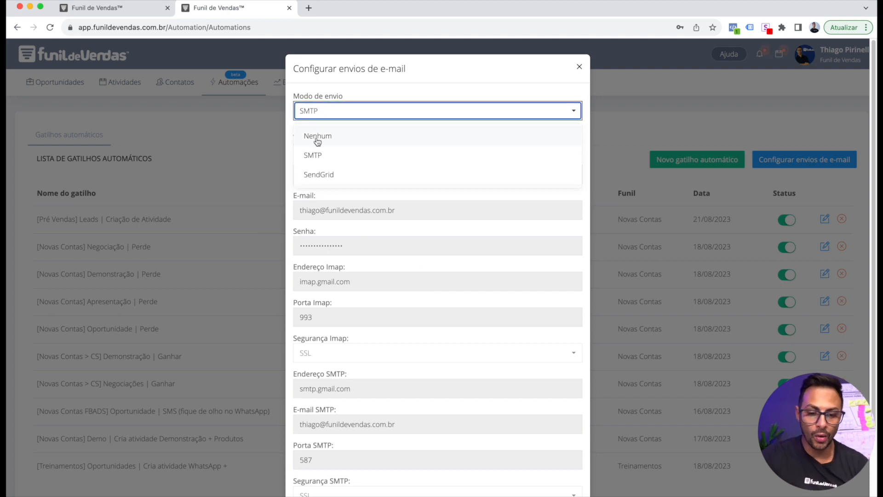
click(316, 175)
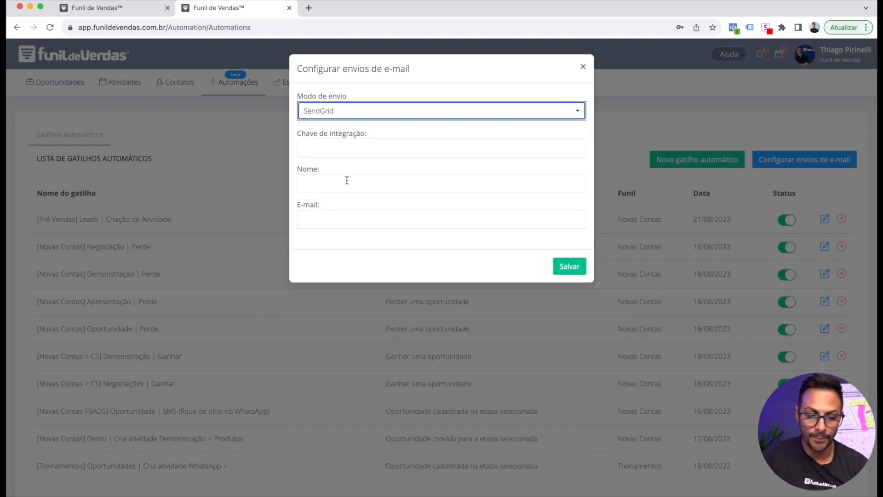
click(320, 94)
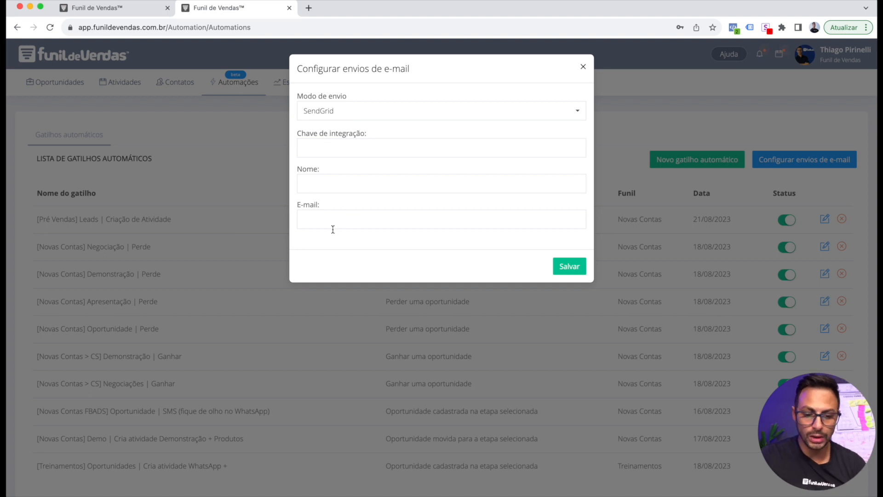
click(355, 118)
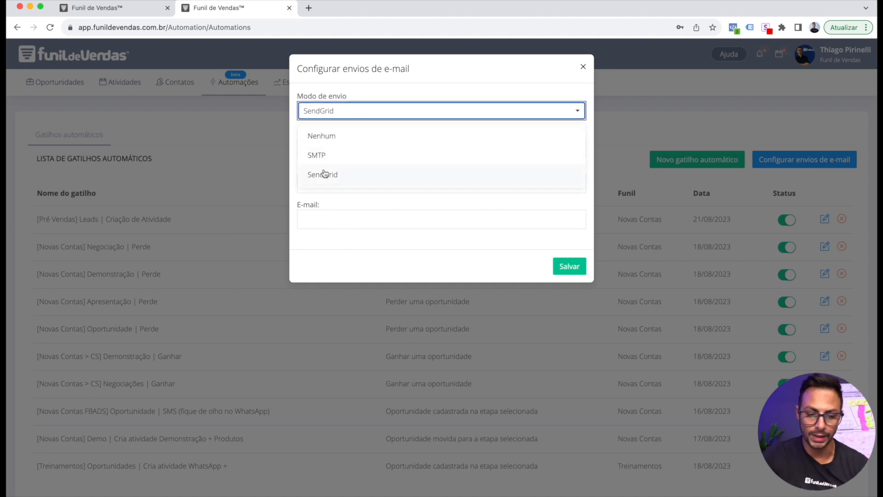
click(333, 161)
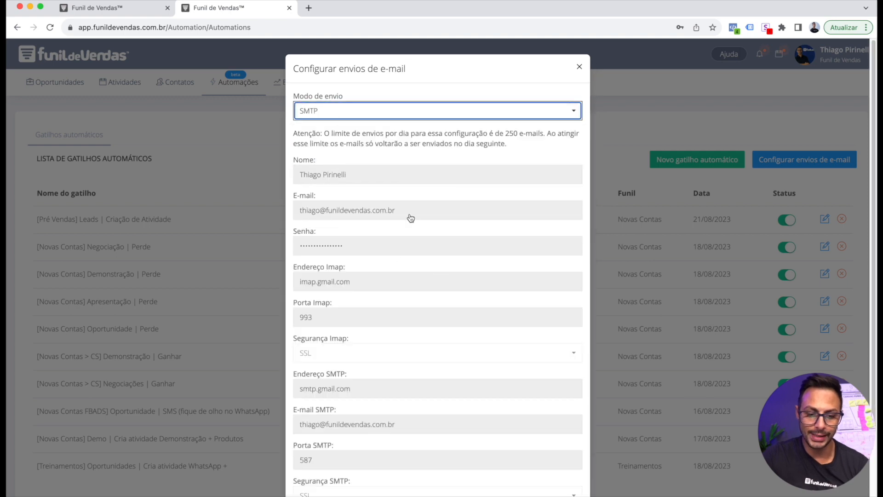
click(580, 67)
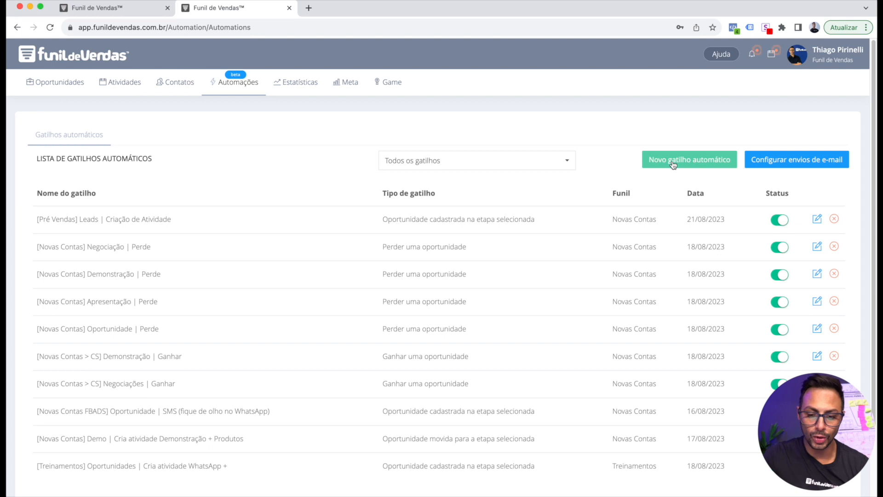
Set the first automation's entry to the first user, funnel Pré Vendas, stage Leads
click(817, 219)
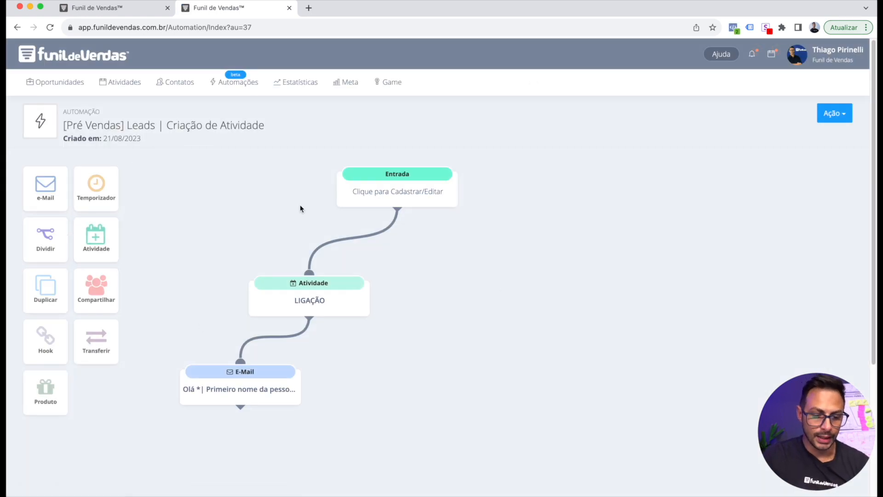
click(394, 195)
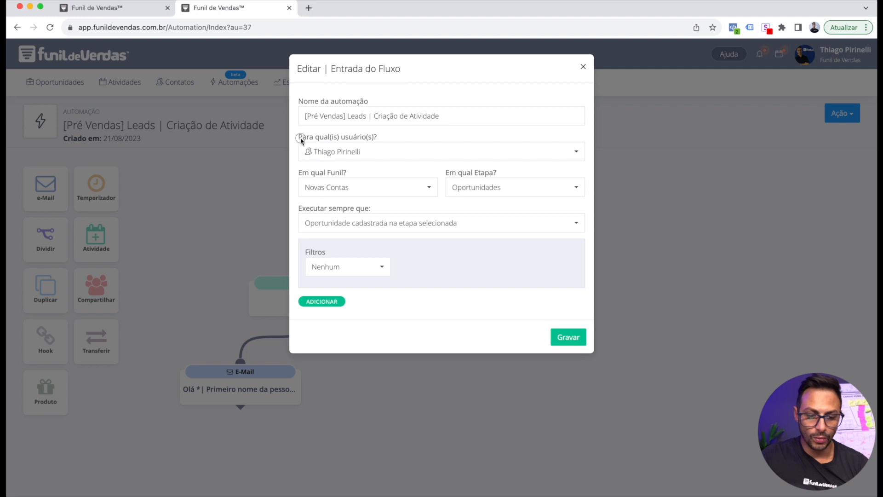
drag(302, 137, 386, 141)
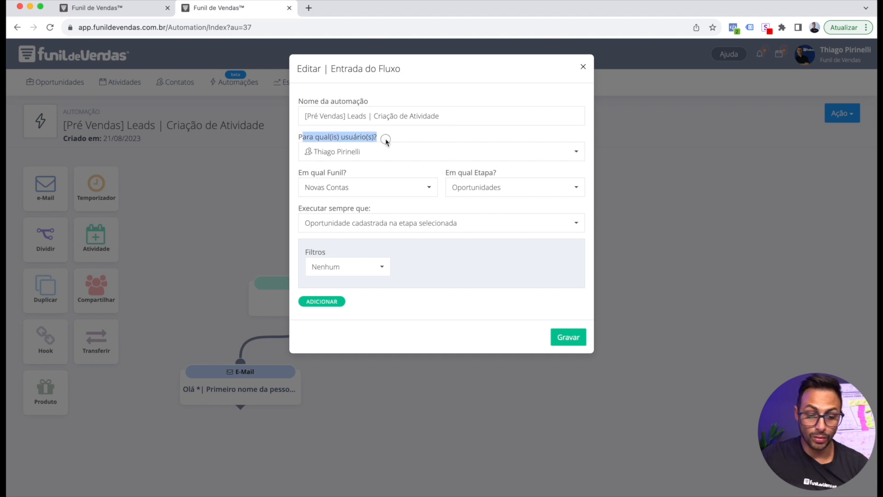
click(339, 151)
click(341, 199)
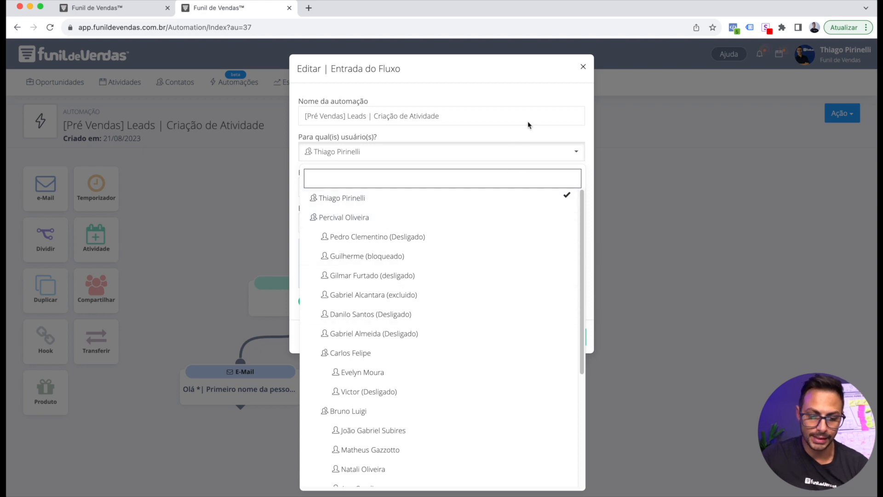
click(495, 97)
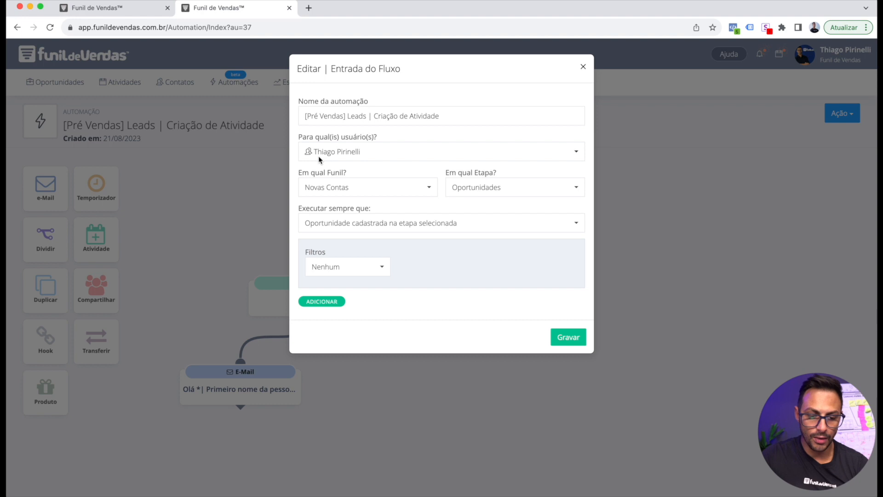
click(338, 189)
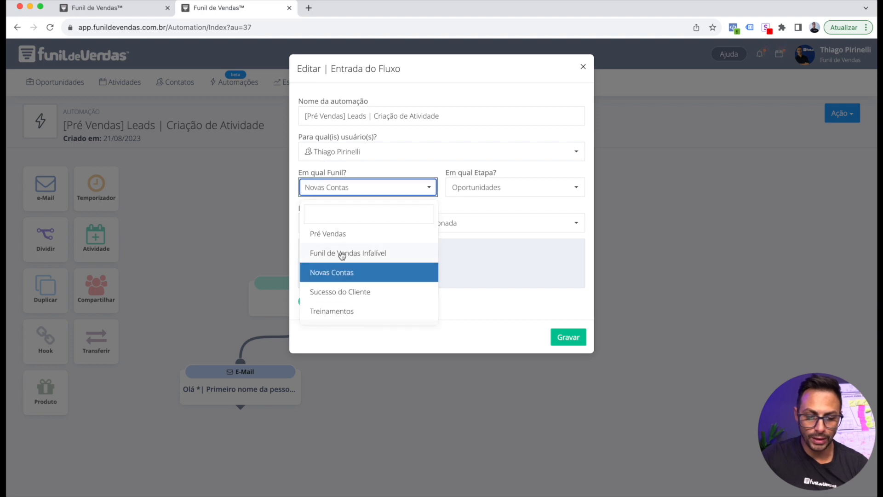
click(322, 234)
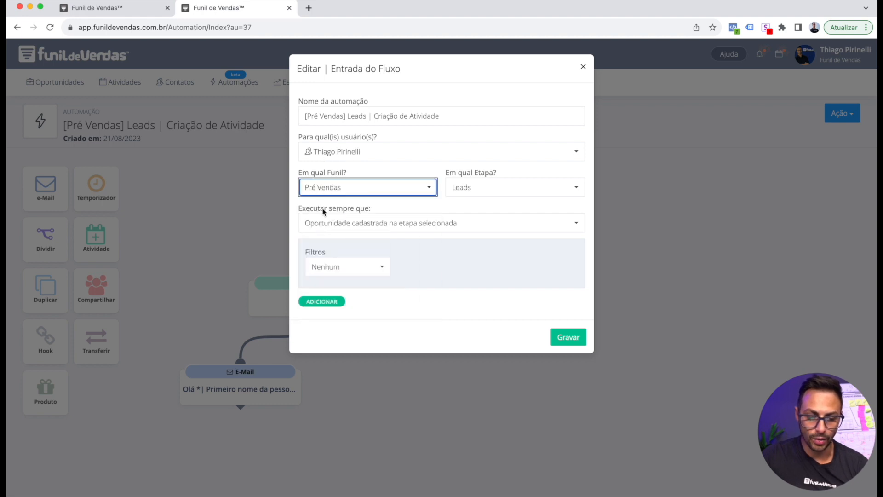
click(486, 193)
click(469, 237)
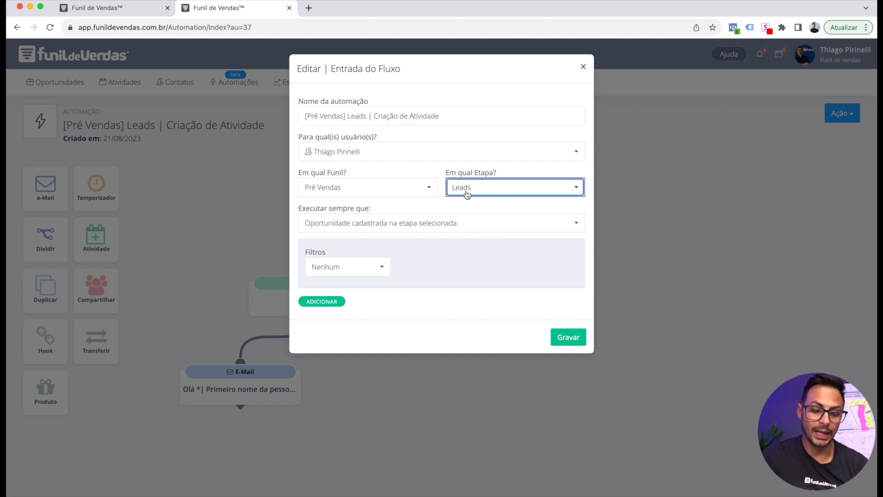
click(455, 207)
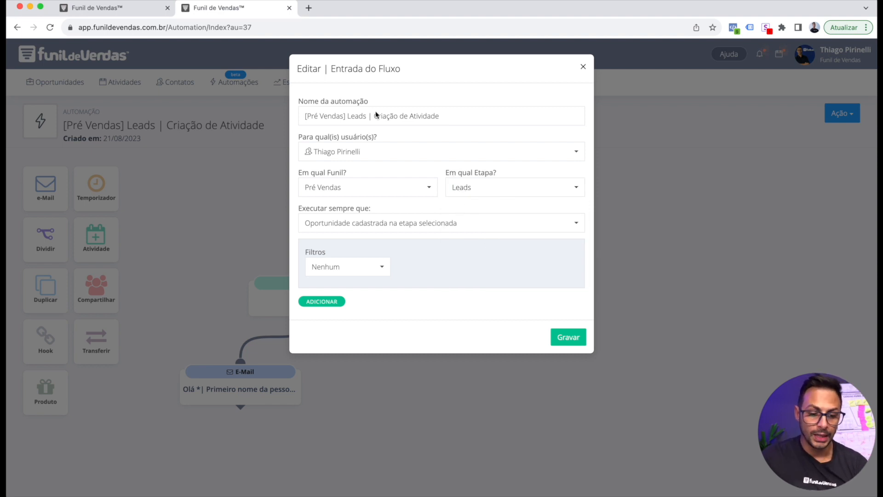
Review the name '[Pré Vendas] Leads | Criação de Atividade', save the entry, then reopen and close it
drag(301, 115, 465, 121)
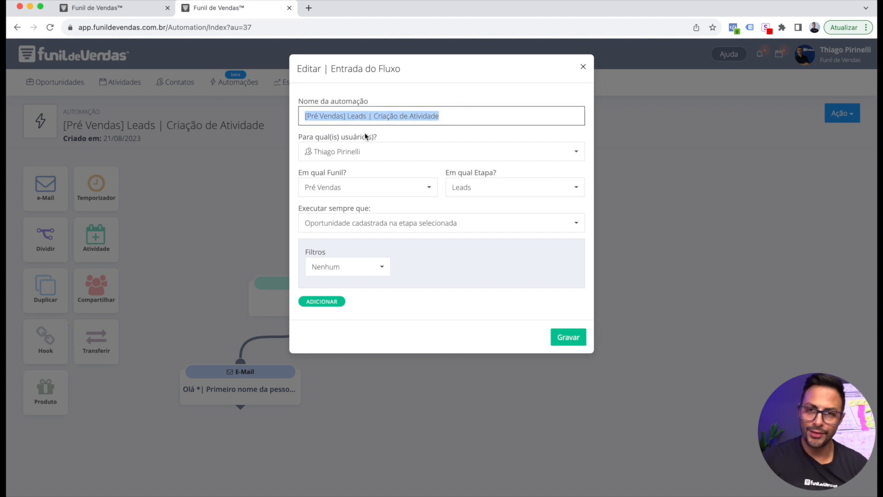
click(307, 117)
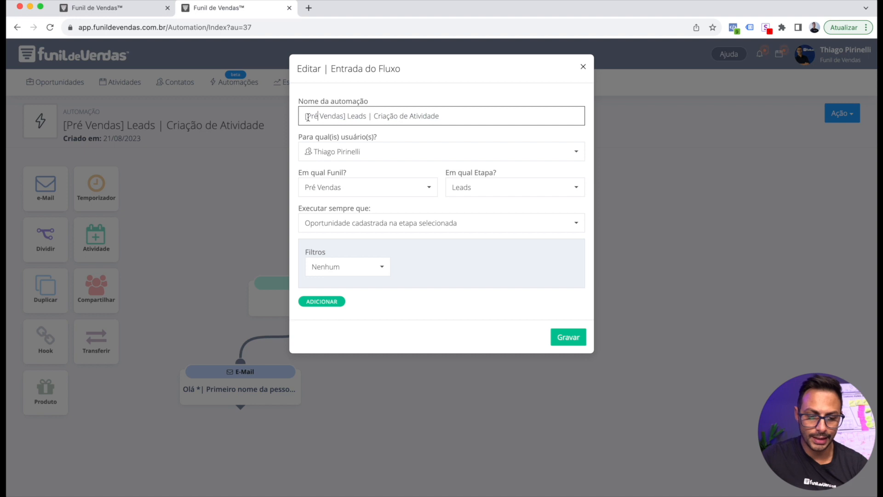
drag(305, 117, 346, 117)
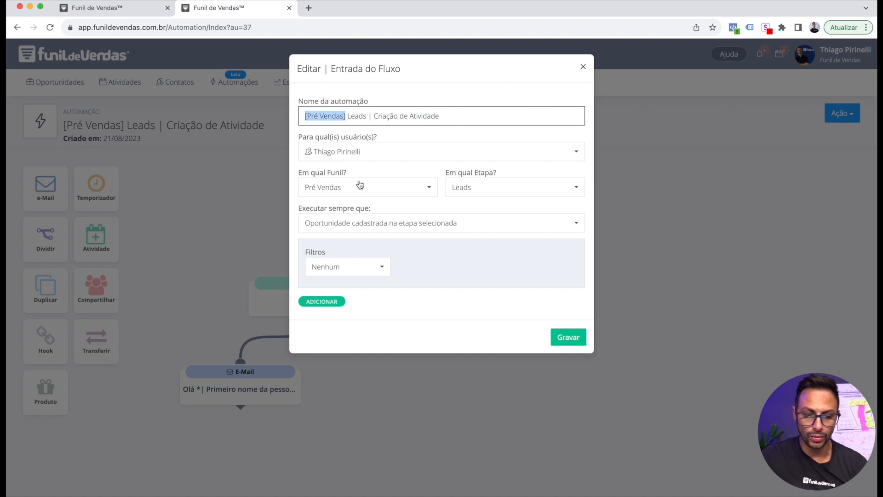
double_click(357, 118)
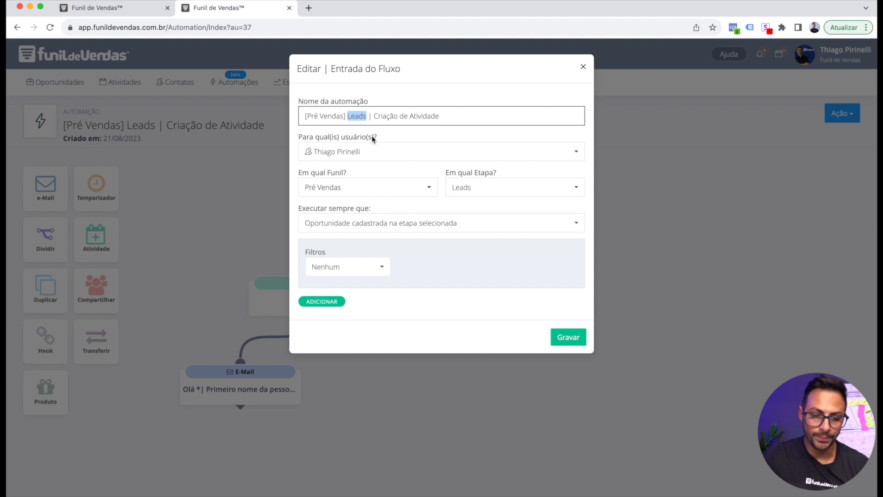
drag(374, 116, 446, 116)
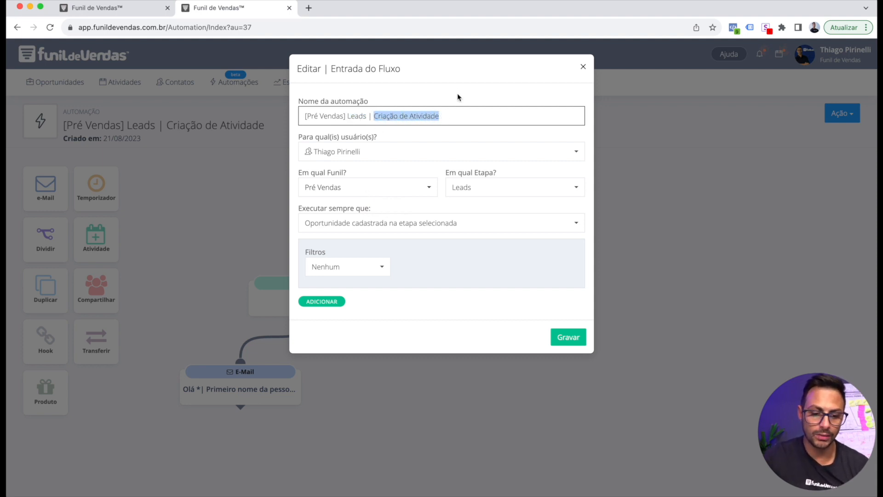
click(458, 98)
click(572, 337)
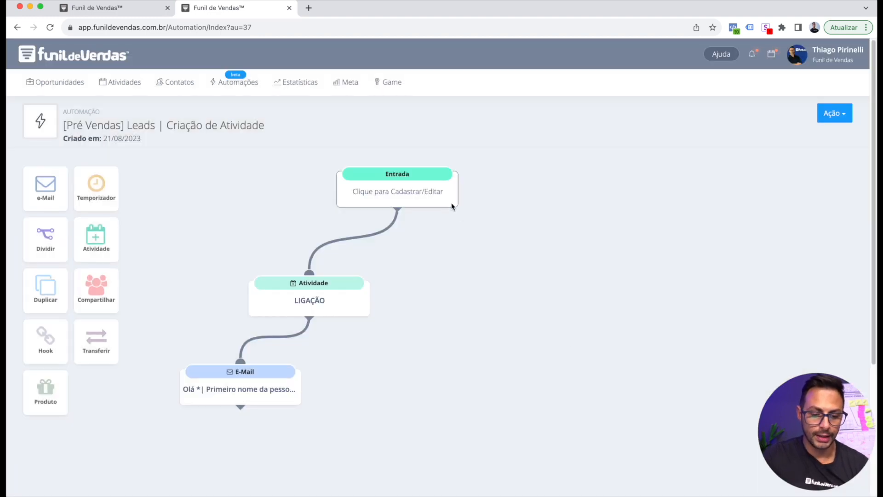
click(426, 199)
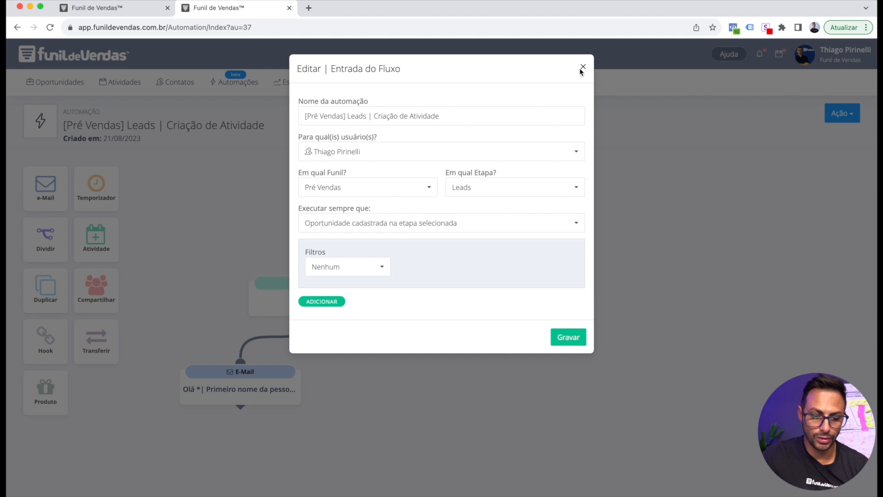
click(583, 68)
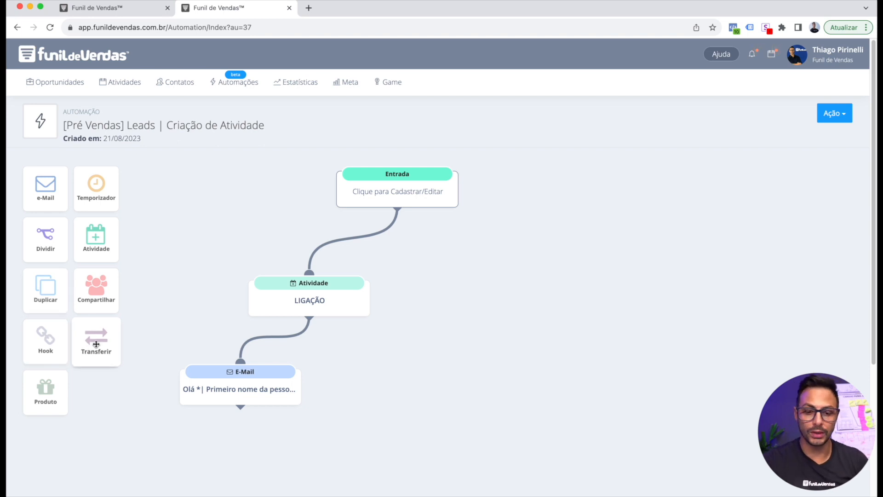
Try an entry filter of Canal de Vendas = Facebook Ads / Instagram Ads, then reset it to Nenhum
click(396, 192)
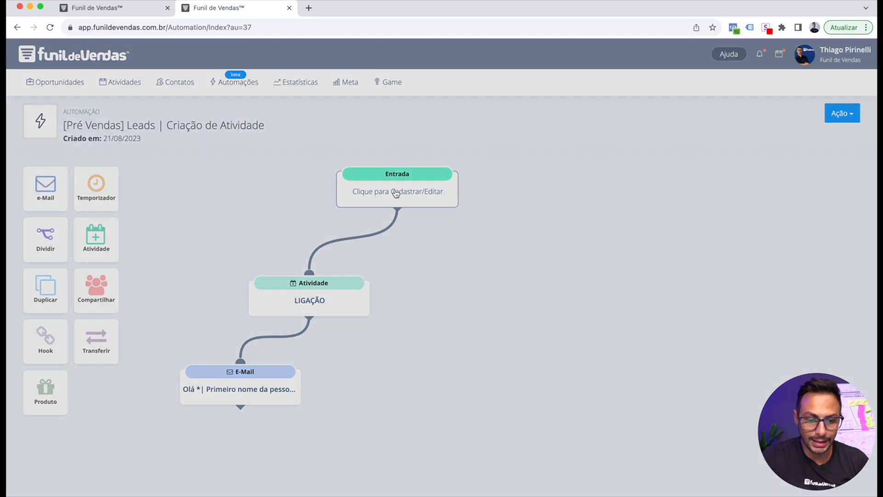
click(360, 266)
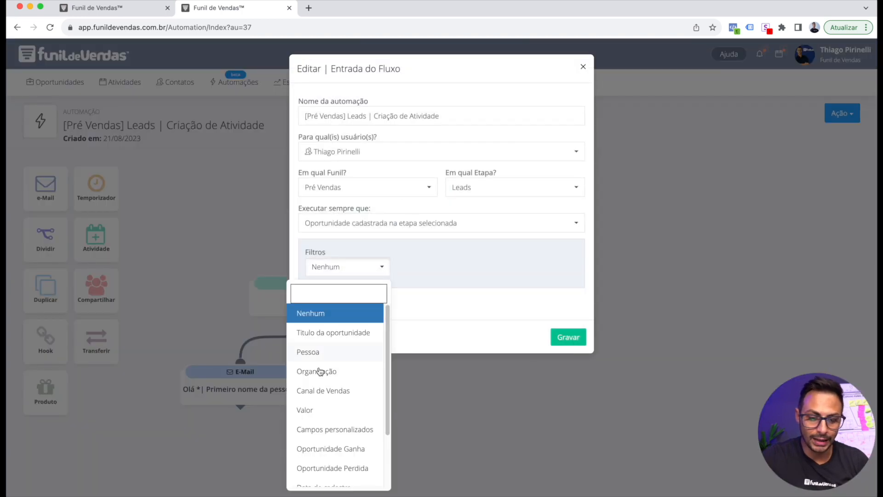
scroll(325, 401, down, 3)
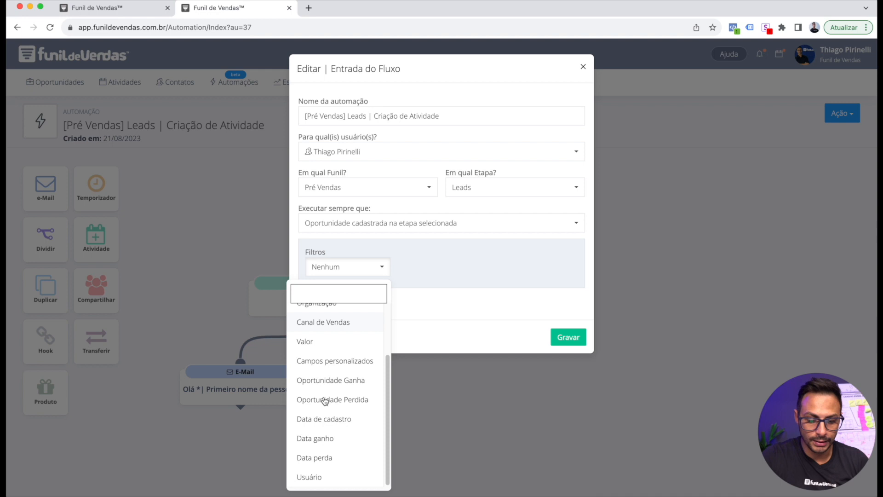
scroll(325, 401, up, 3)
click(330, 387)
click(530, 269)
scroll(482, 442, down, 3)
click(493, 429)
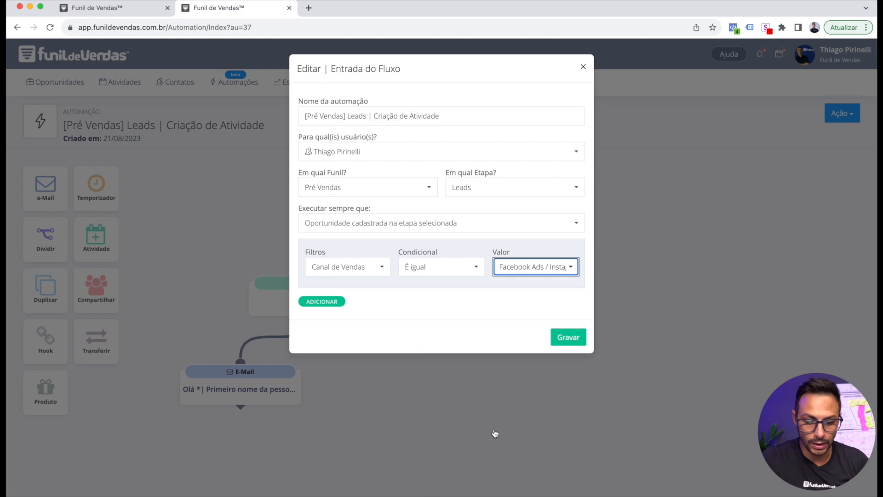
click(448, 304)
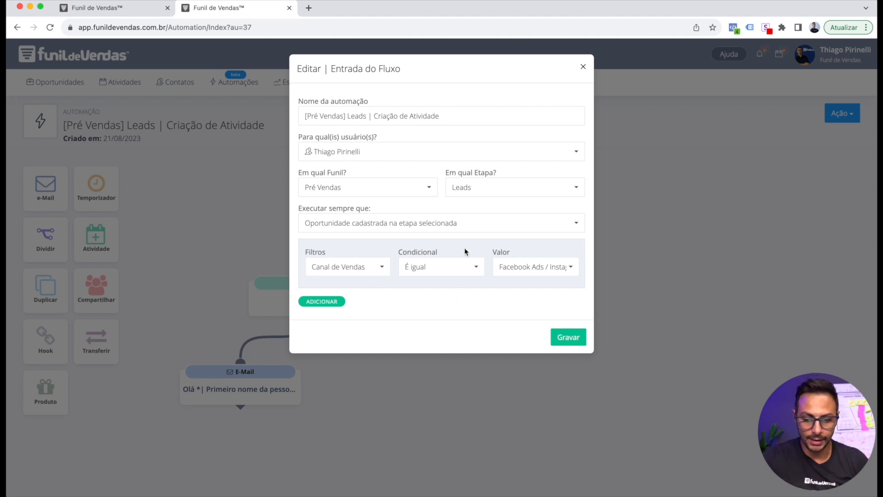
click(353, 271)
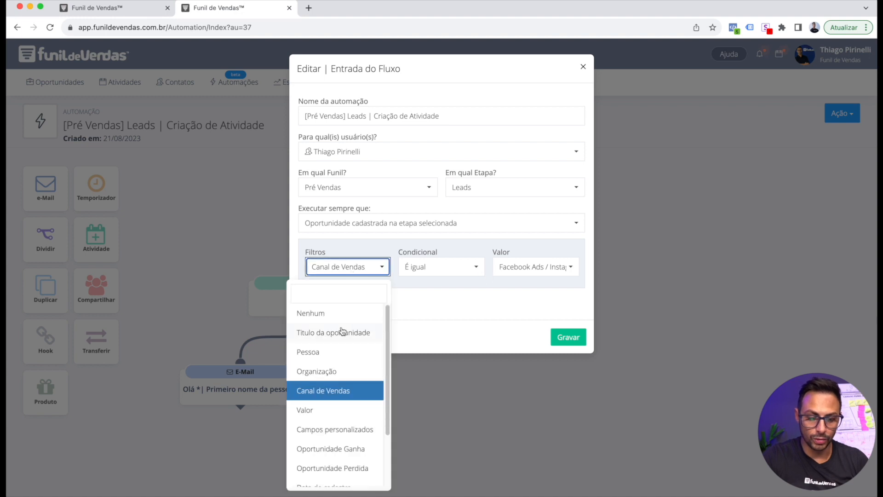
click(335, 312)
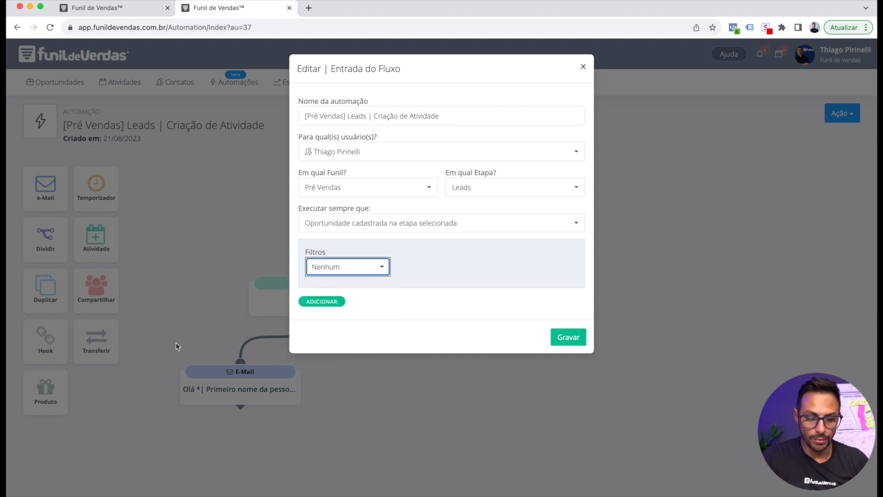
Review the entry's Executar sempre que trigger options, then close the settings without saving
click(584, 67)
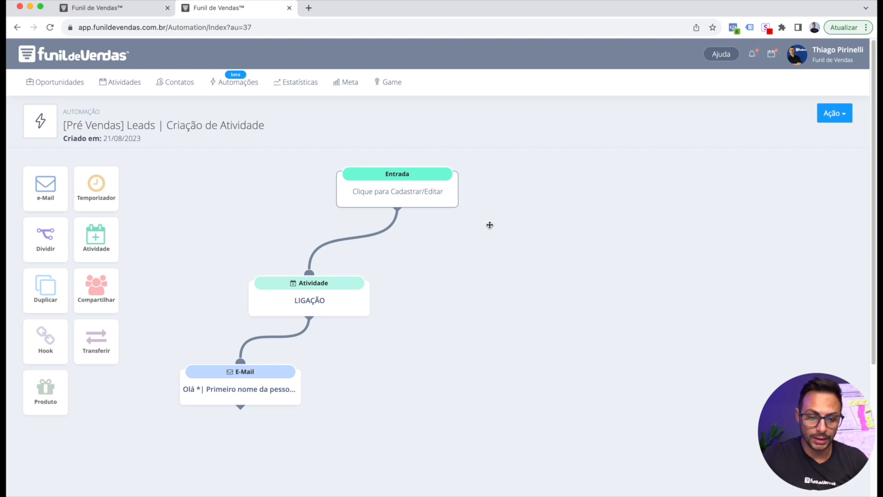
click(393, 197)
drag(302, 208, 372, 209)
click(349, 229)
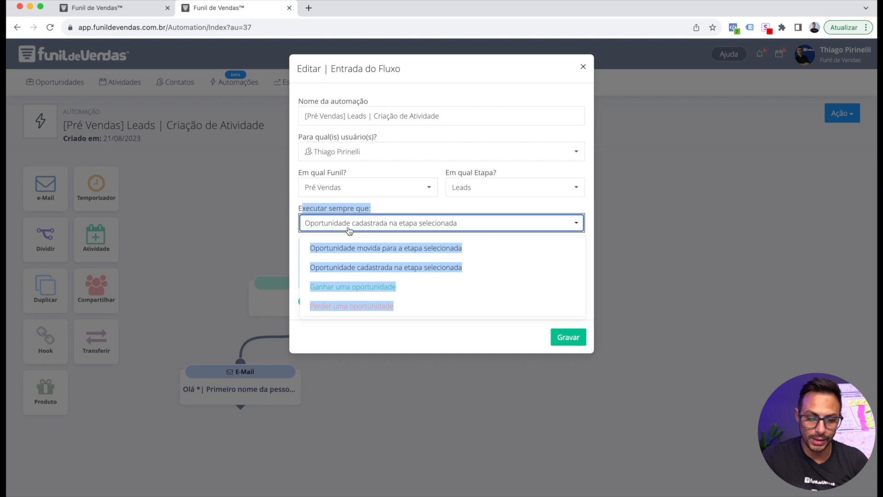
click(482, 241)
click(470, 223)
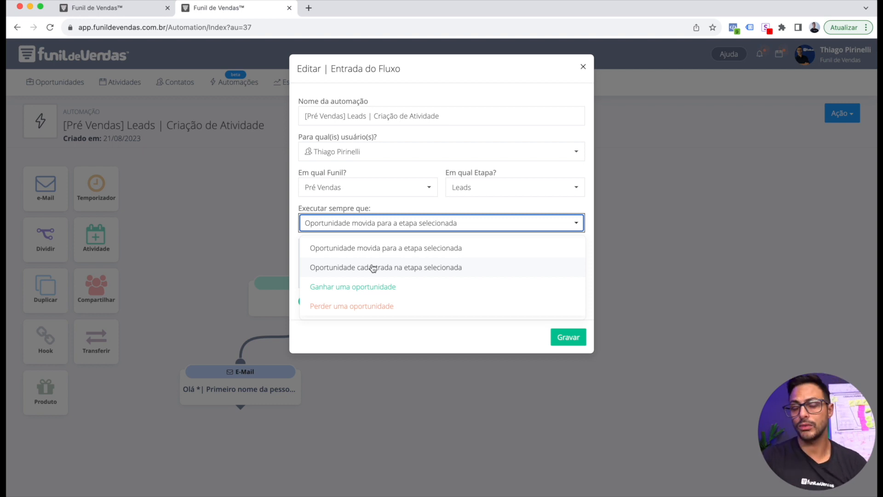
click(527, 86)
click(547, 80)
click(583, 67)
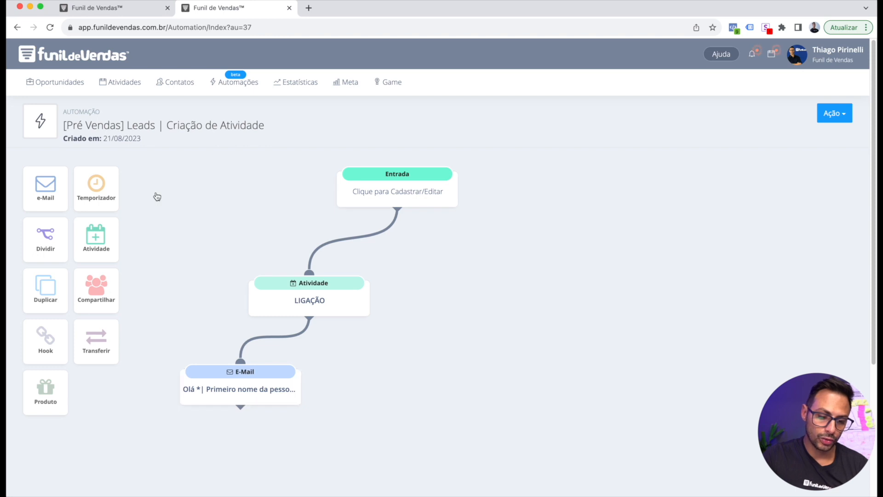
scroll(287, 241, down, 2)
scroll(287, 242, down, 1)
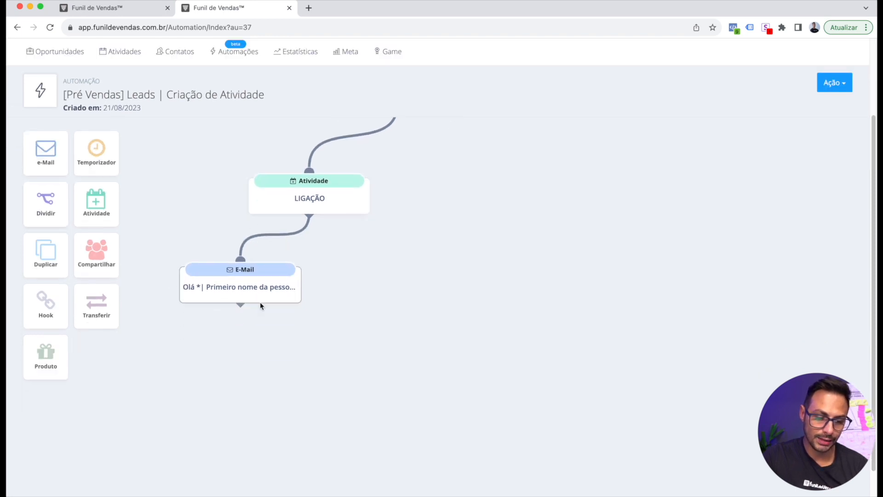
drag(106, 202, 246, 395)
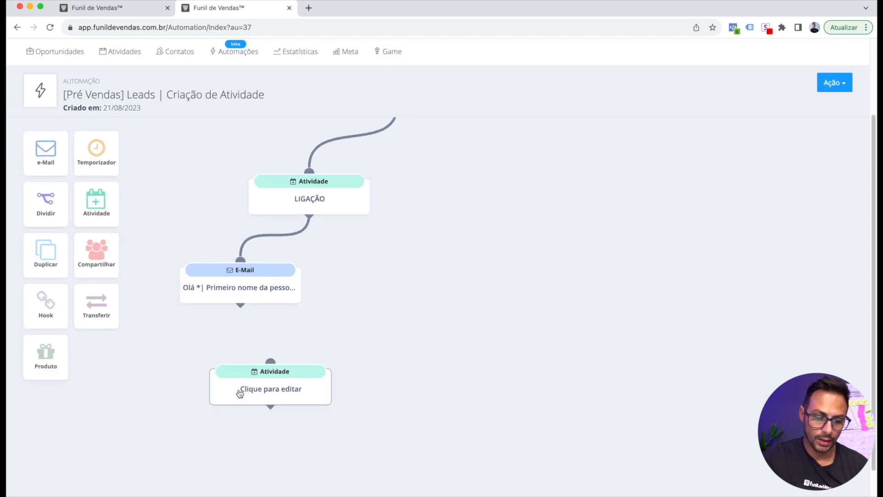
drag(240, 306, 316, 354)
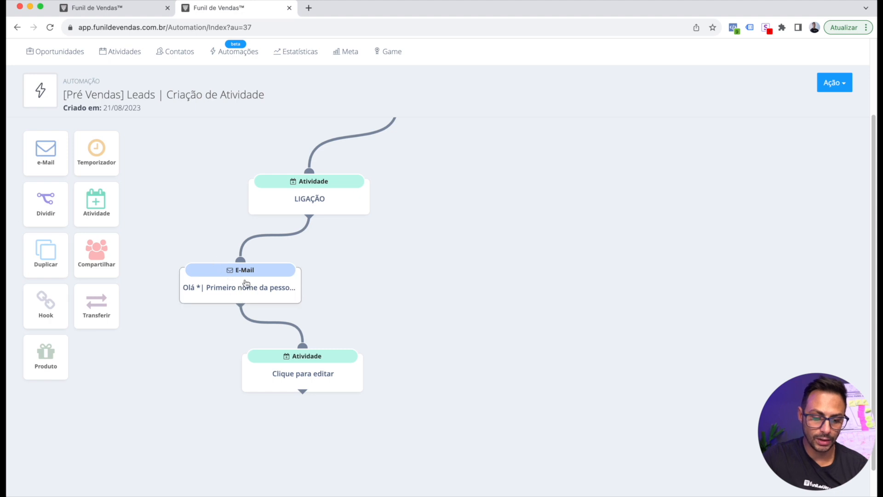
scroll(244, 281, up, 2)
scroll(245, 282, down, 1)
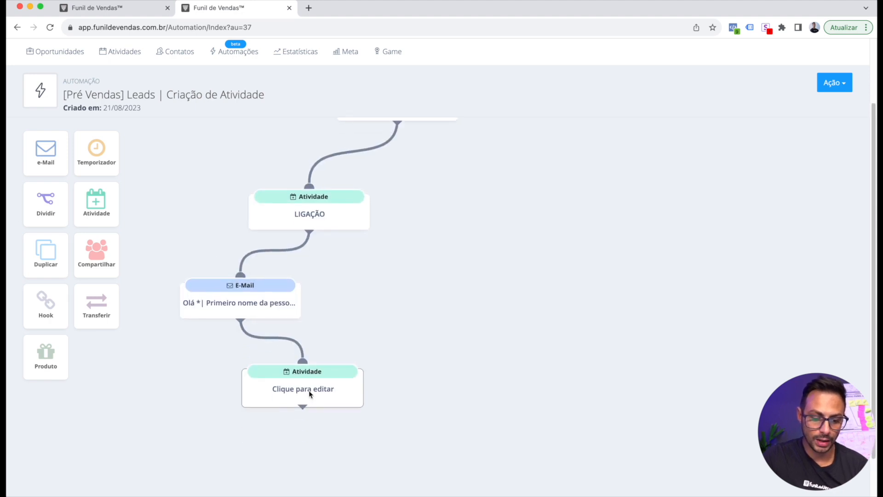
click(306, 395)
click(325, 299)
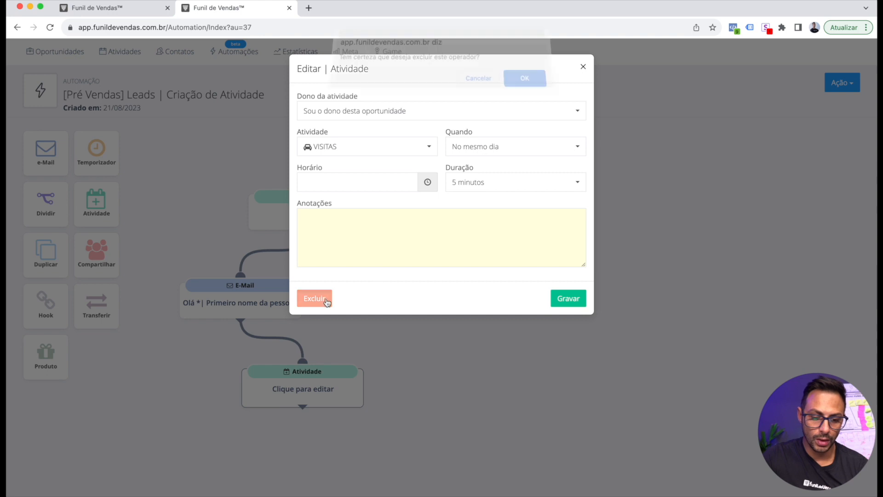
click(525, 87)
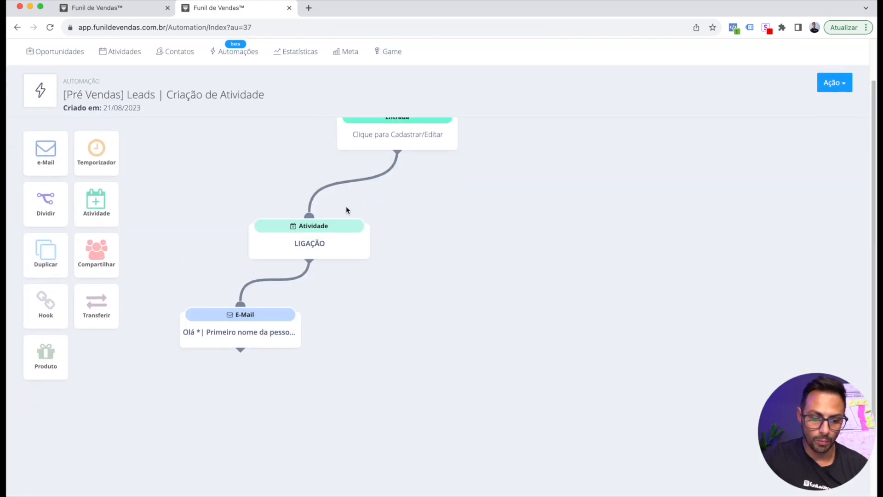
click(321, 246)
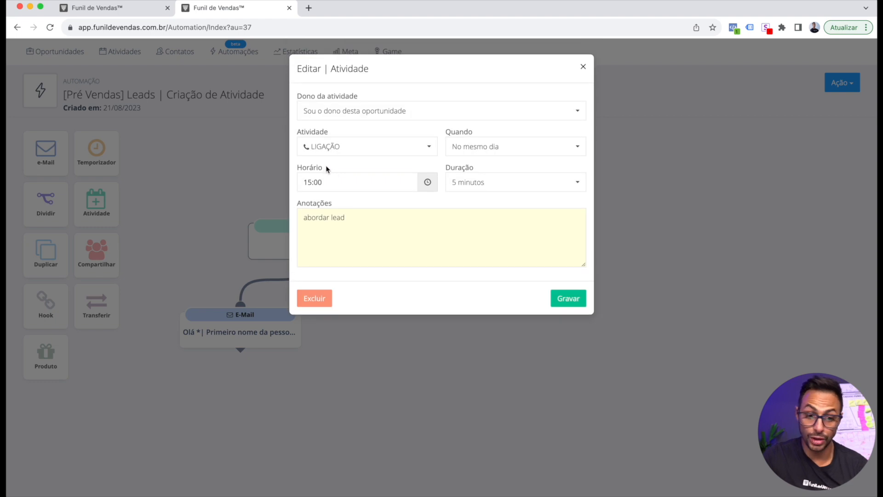
click(323, 113)
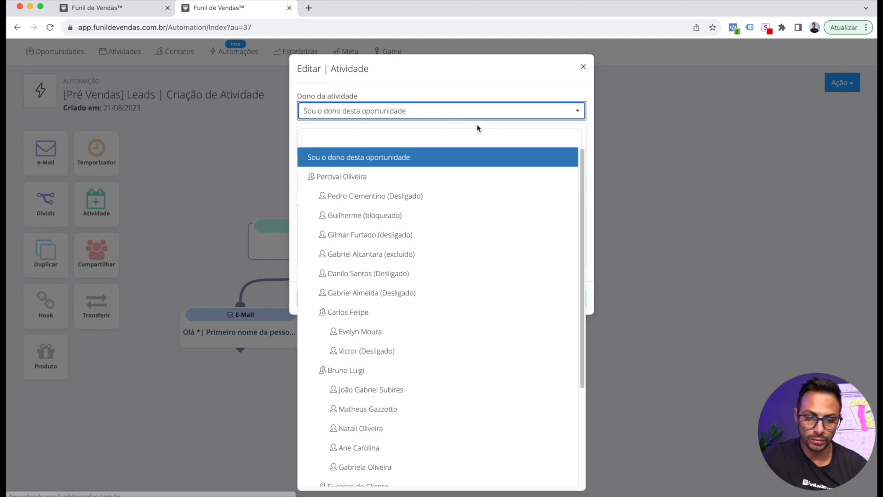
click(488, 81)
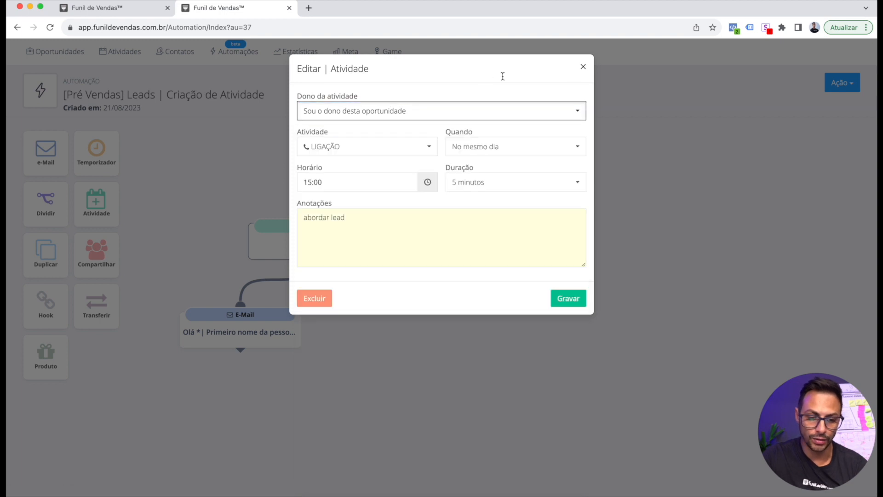
click(584, 70)
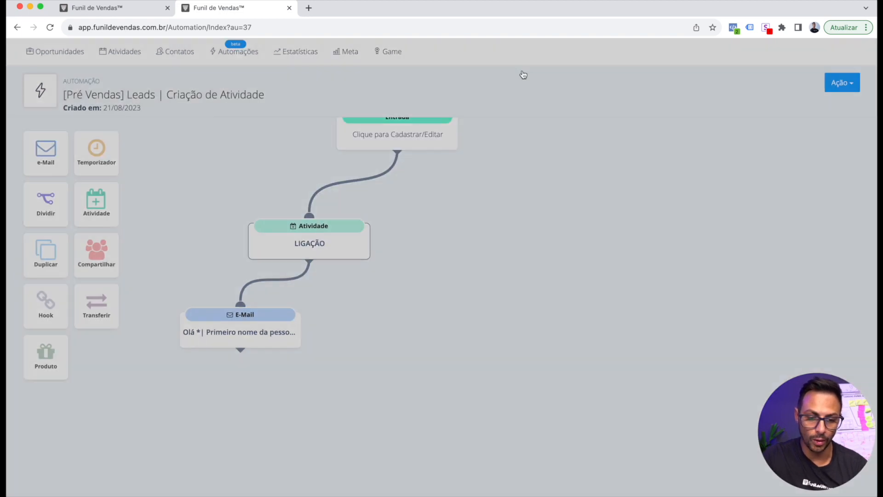
scroll(258, 295, down, 1)
Save the welcome e-mail step without adding an attachment
click(243, 285)
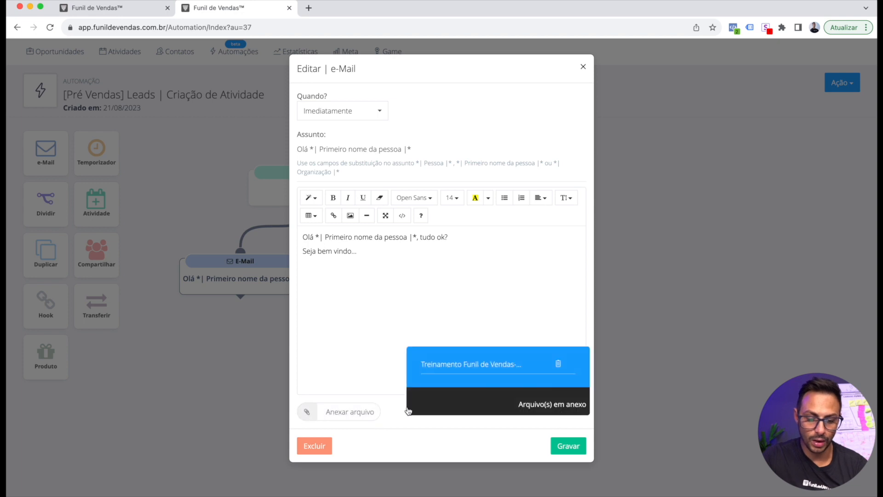
click(367, 411)
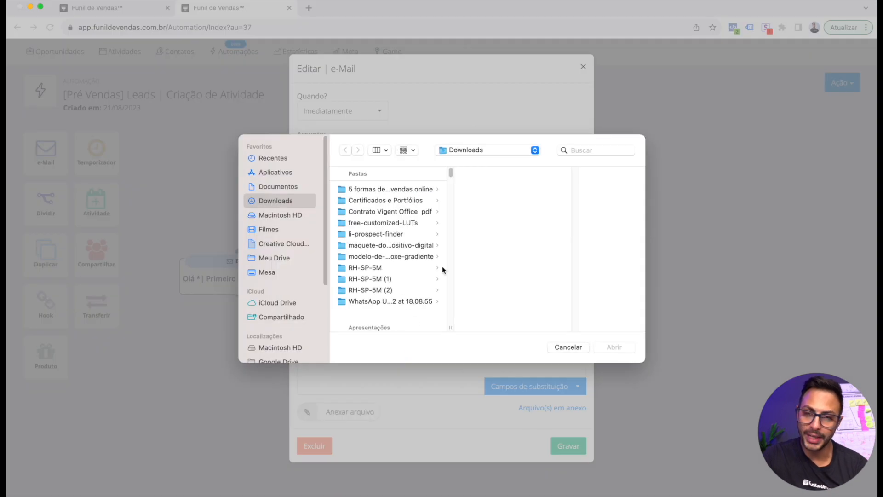
click(570, 346)
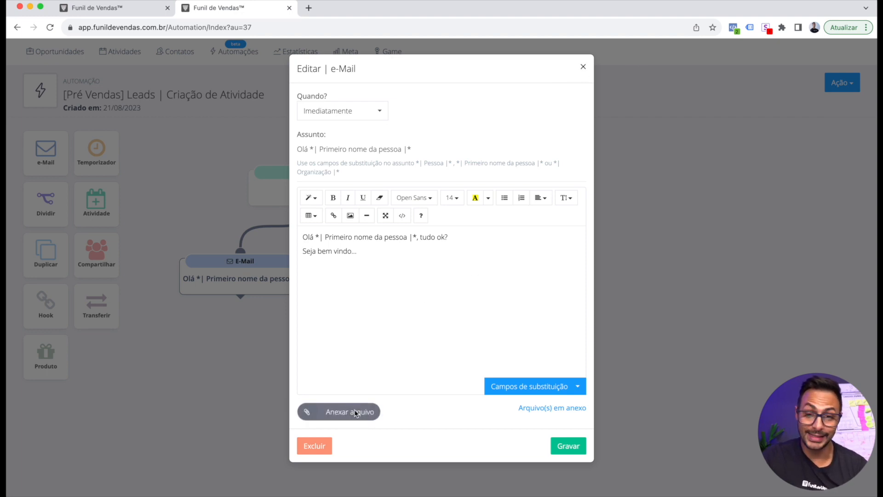
click(584, 69)
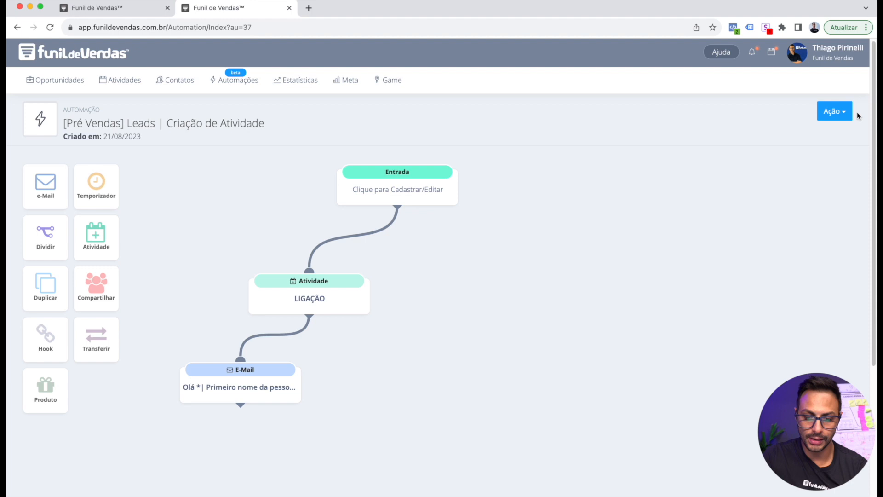
Save and activate the automation, then reopen its flow and check the entry settings
click(834, 115)
click(814, 158)
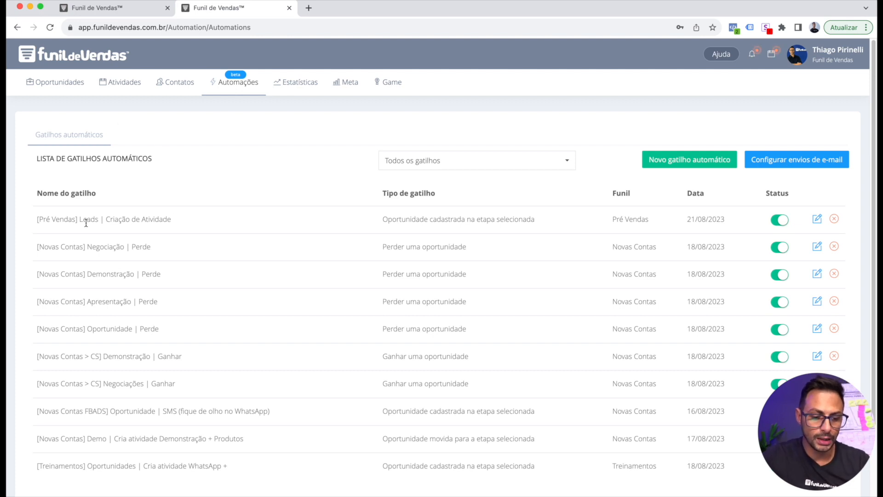
click(817, 219)
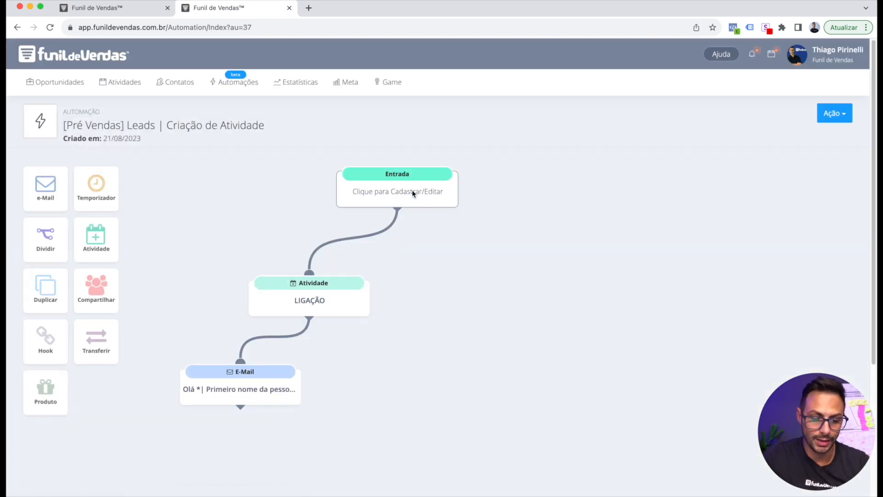
click(416, 193)
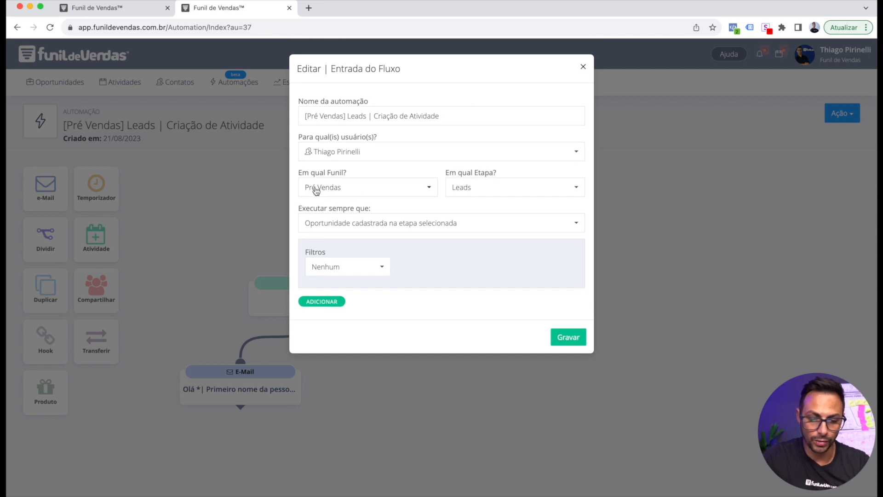
click(583, 67)
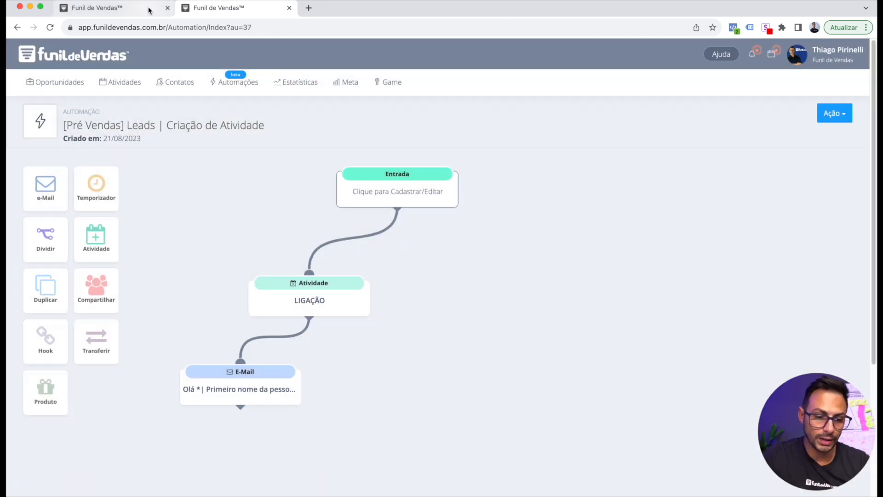
click(147, 9)
Create an opportunity for an existing contact with channel Carteira de Clientes and a first phone number
click(78, 50)
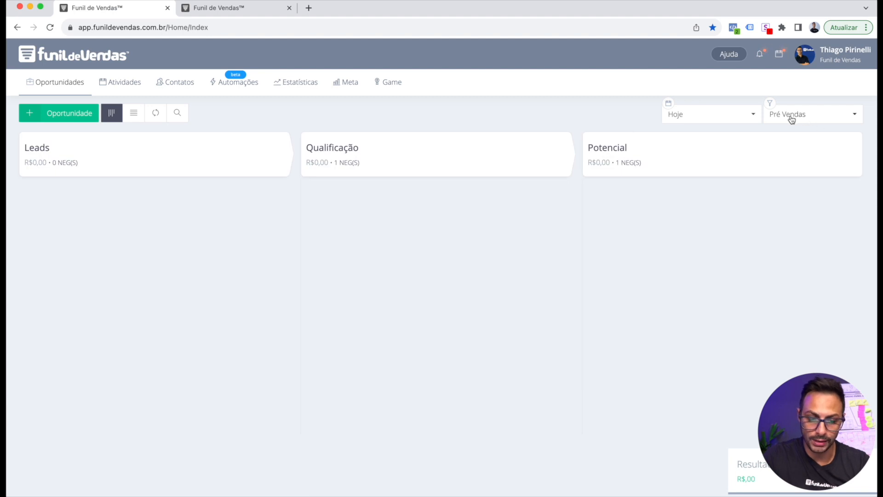
click(67, 117)
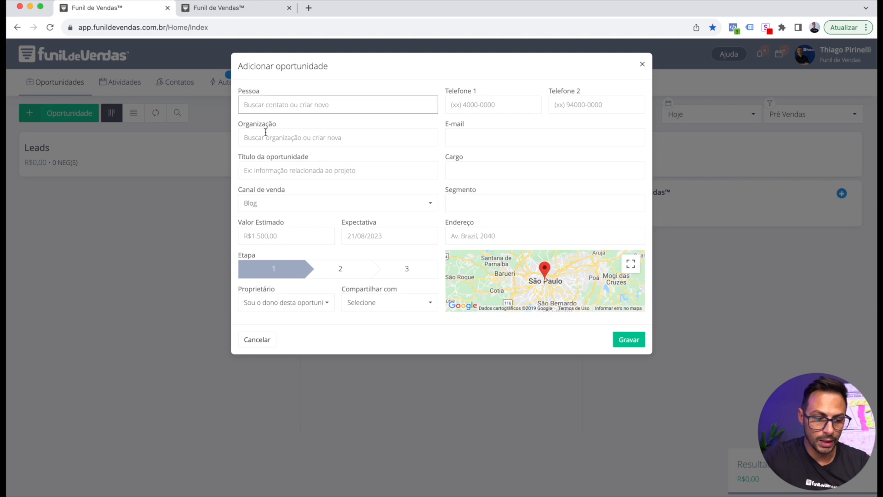
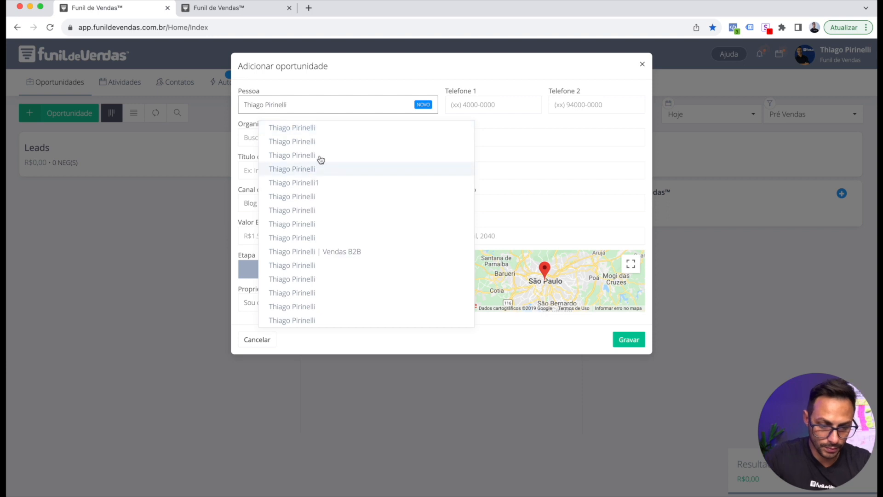
click(294, 160)
click(292, 169)
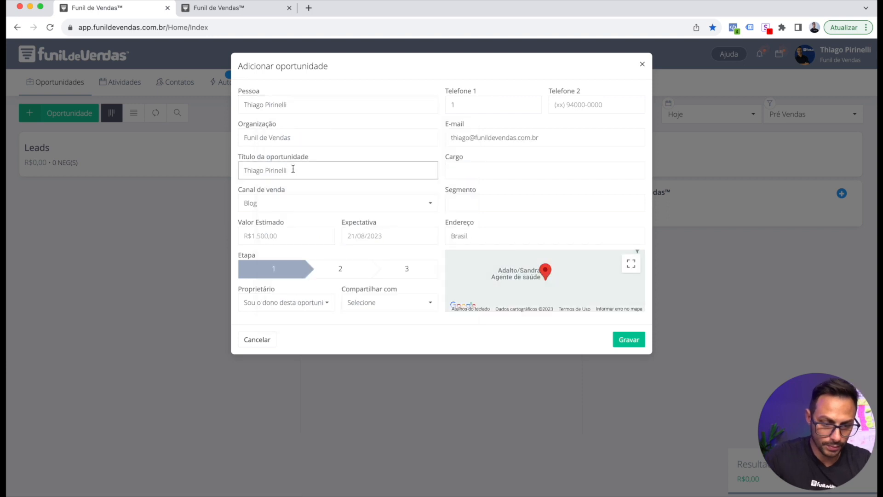
click(302, 210)
click(289, 263)
drag(478, 107, 437, 109)
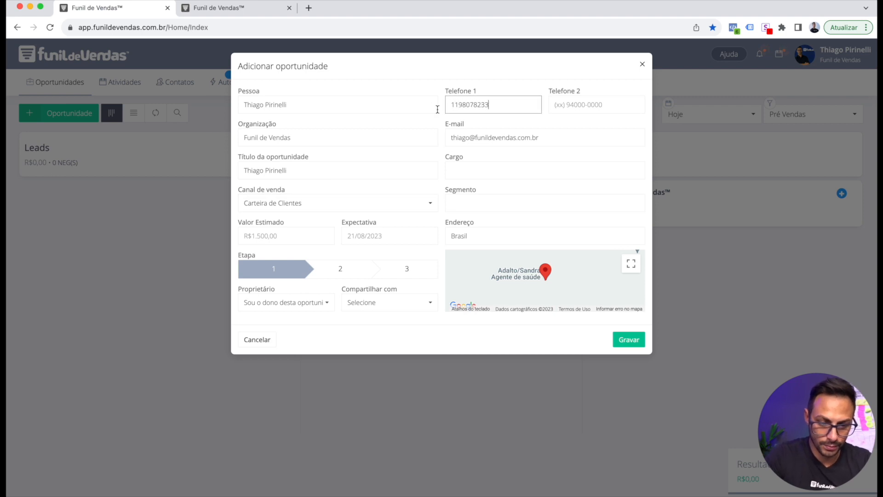
click(436, 72)
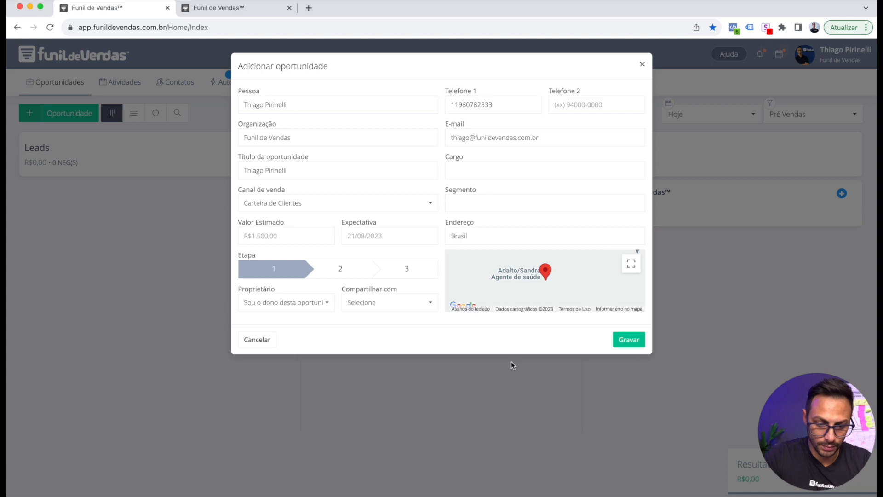
click(629, 339)
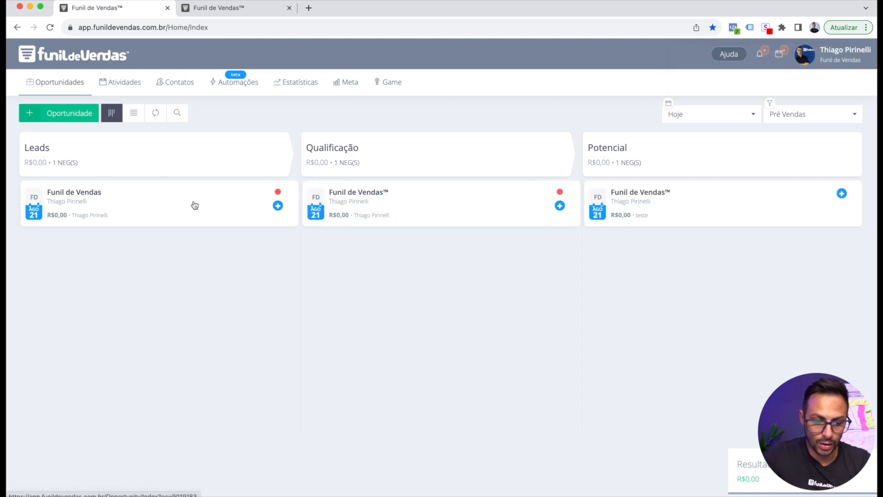
Compare the flow's LIGAÇÃO 'abordar lead' note with the new lead's created activity
mouse_move(279, 195)
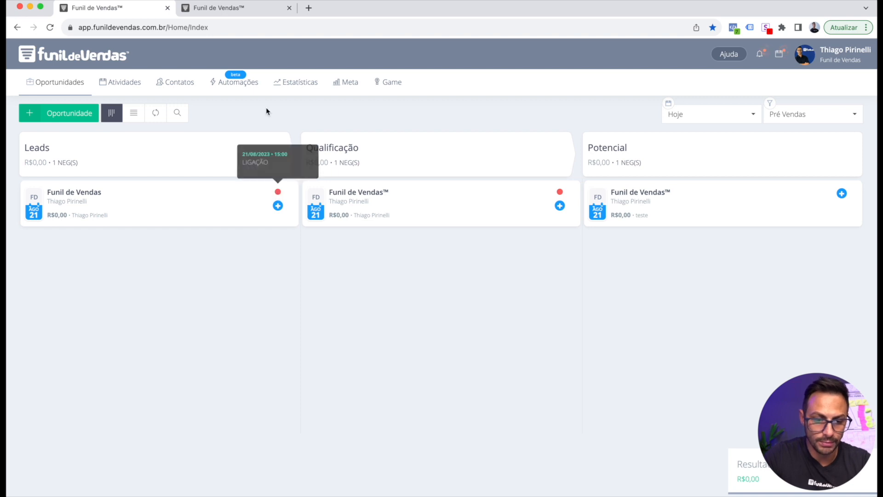
click(228, 9)
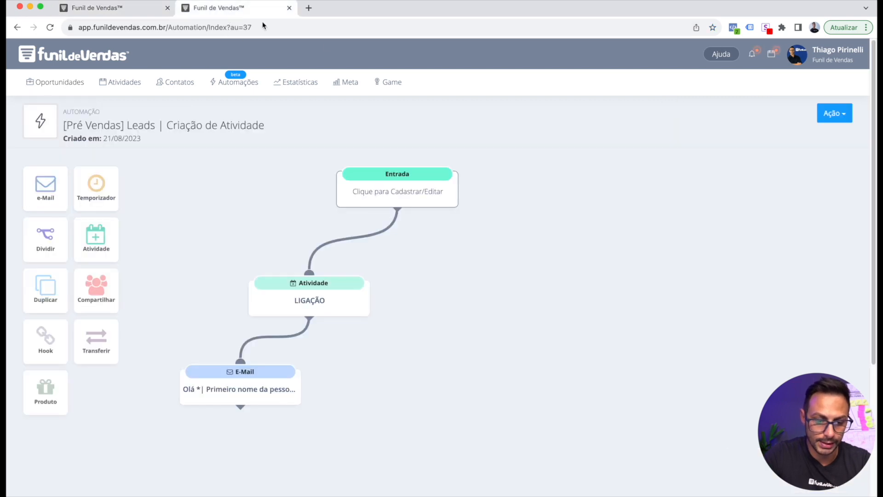
click(307, 304)
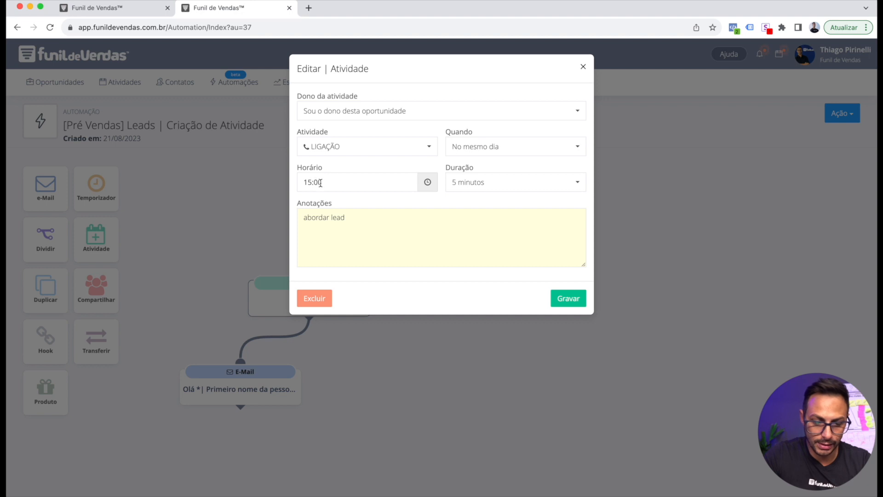
drag(303, 219, 368, 221)
key(super+1)
click(278, 205)
click(249, 249)
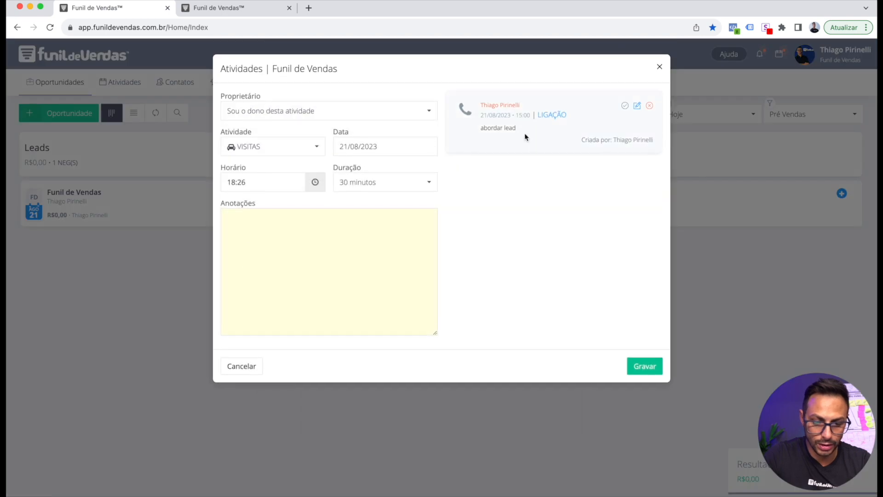
drag(481, 127, 516, 130)
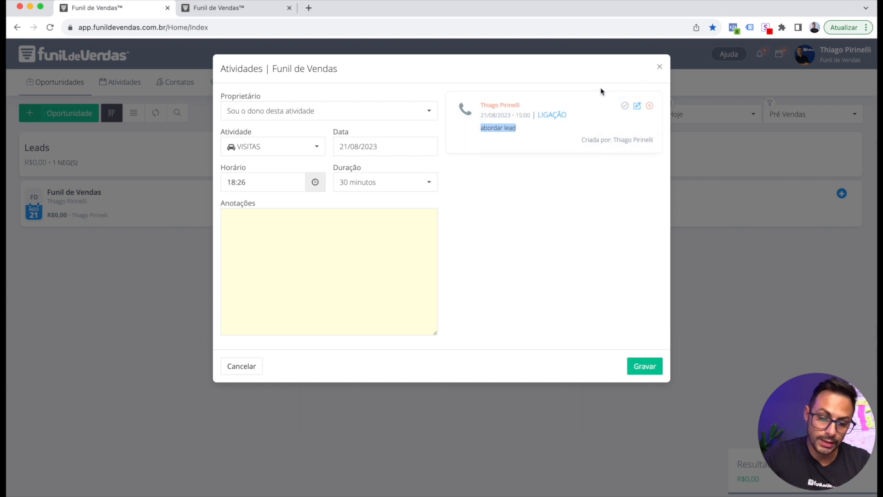
click(630, 172)
Reschedule the lead's LIGAÇÃO activity to 16:00 and save it
click(638, 107)
click(255, 183)
click(314, 300)
click(279, 239)
click(643, 365)
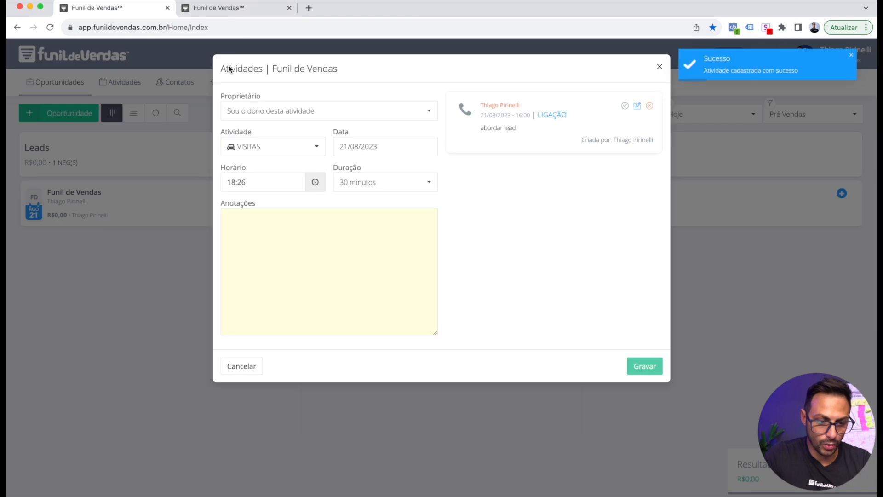
click(235, 8)
click(579, 67)
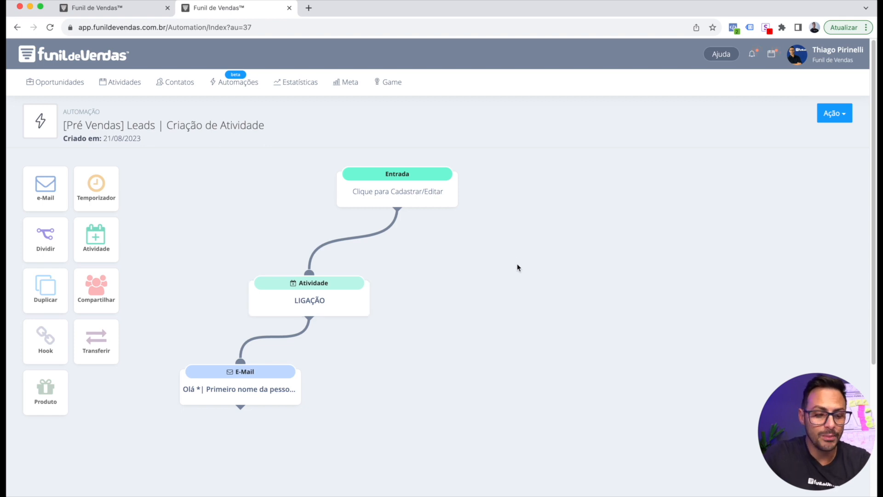
scroll(366, 286, down, 1)
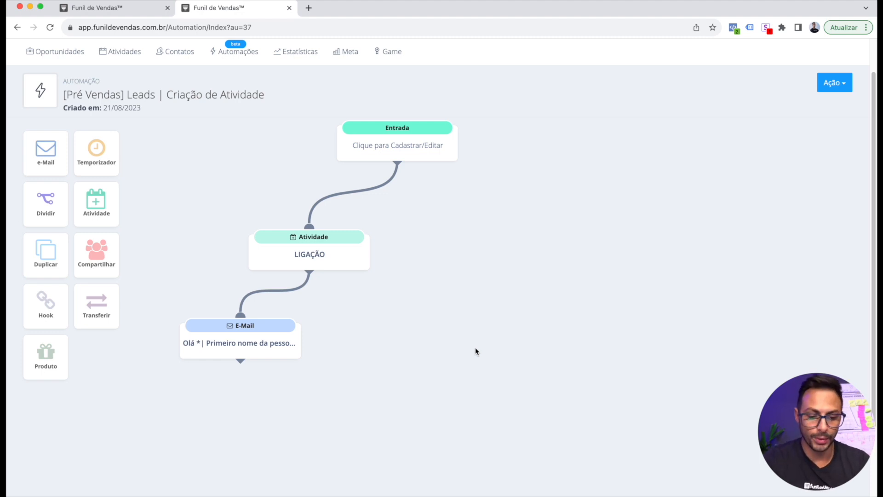
scroll(389, 366, down, 3)
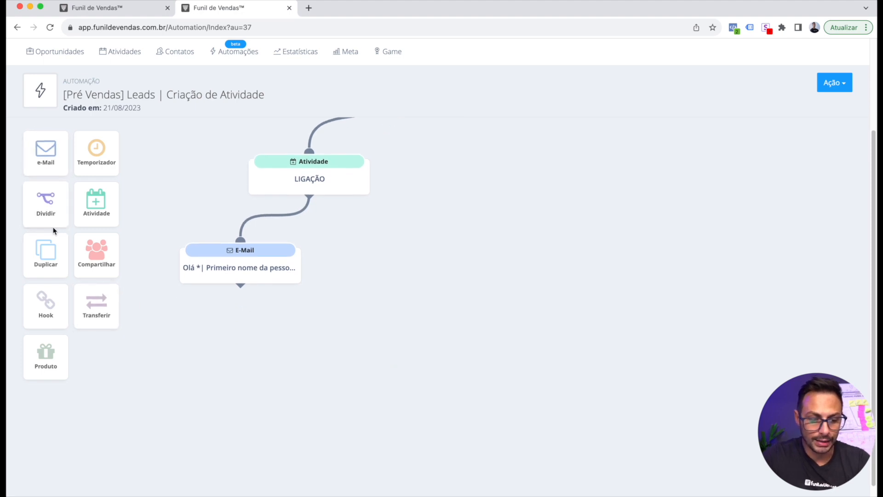
Add a timer step after the e-mail and set it to 7 days
drag(96, 152, 276, 366)
drag(239, 309, 307, 344)
click(316, 375)
click(355, 109)
text(1)
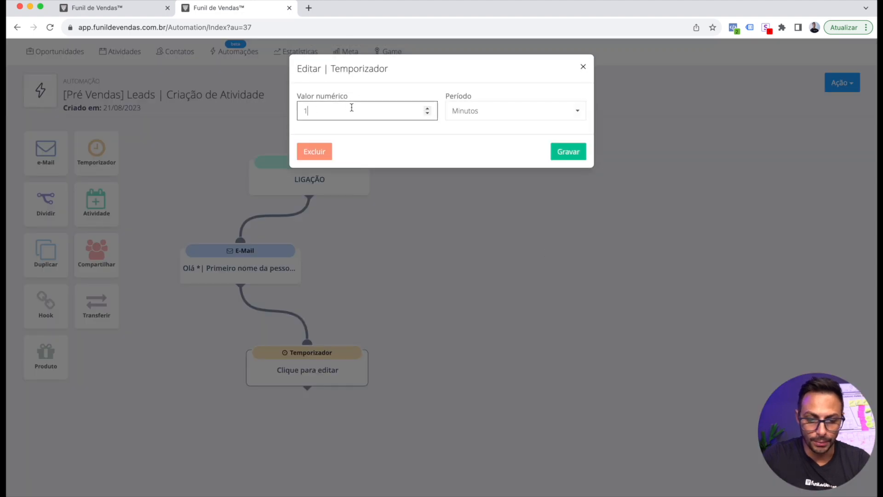
drag(354, 113, 286, 112)
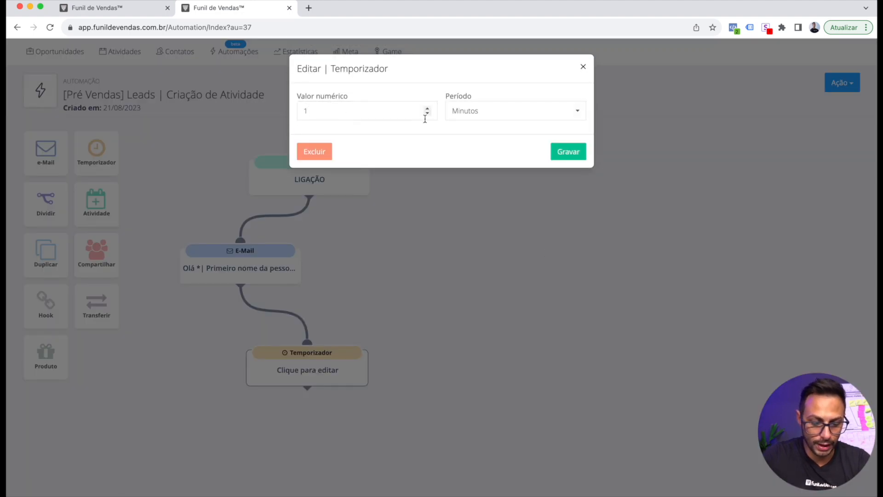
double_click(368, 111)
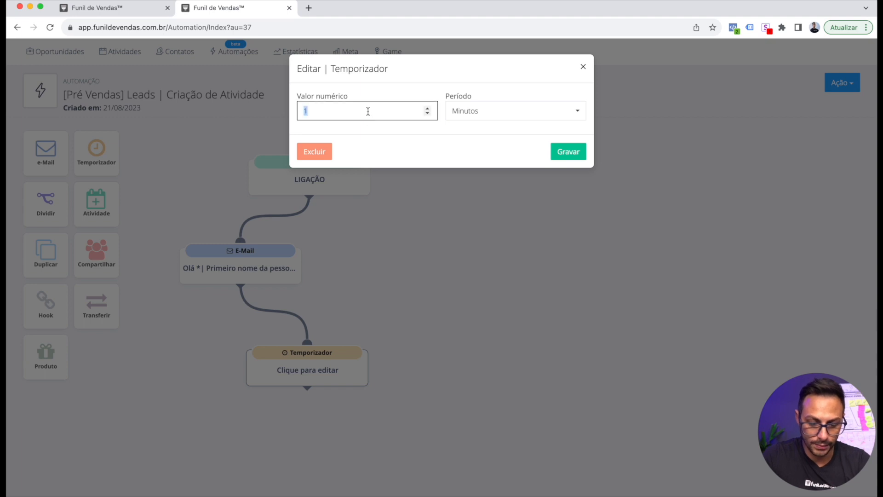
text(7)
click(512, 111)
click(490, 172)
click(557, 153)
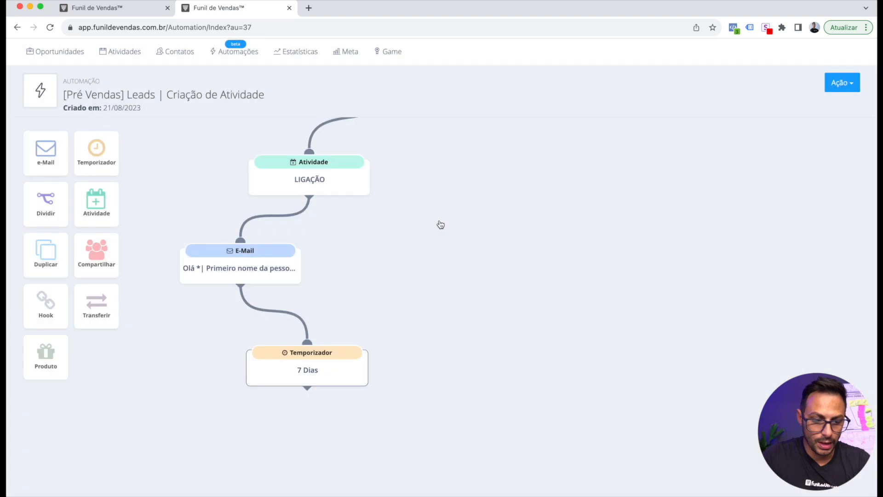
Place a second e-mail block beneath the 7 Dias timer and connect it
drag(48, 158, 291, 444)
scroll(290, 451, up, 1)
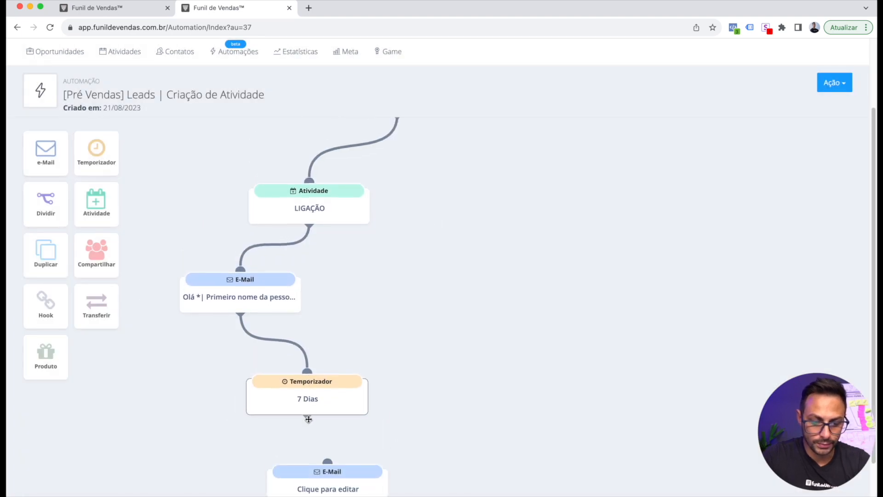
drag(309, 415, 312, 449)
scroll(426, 450, down, 1)
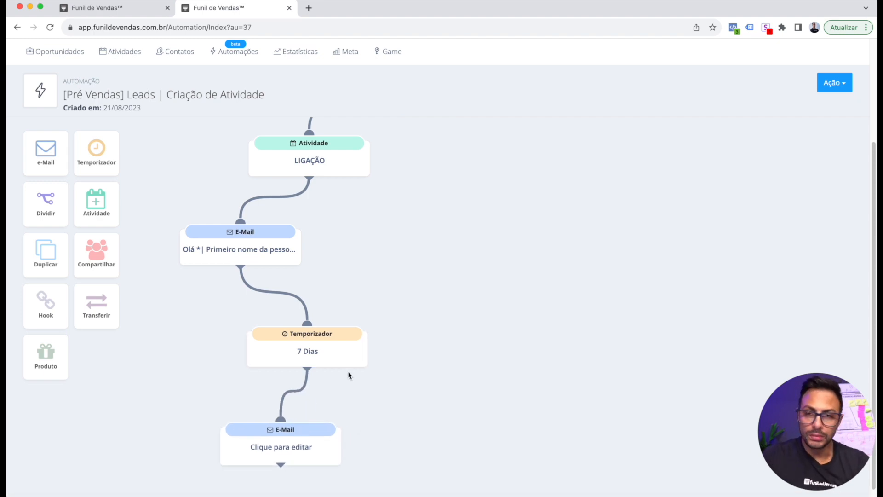
scroll(467, 265, down, 1)
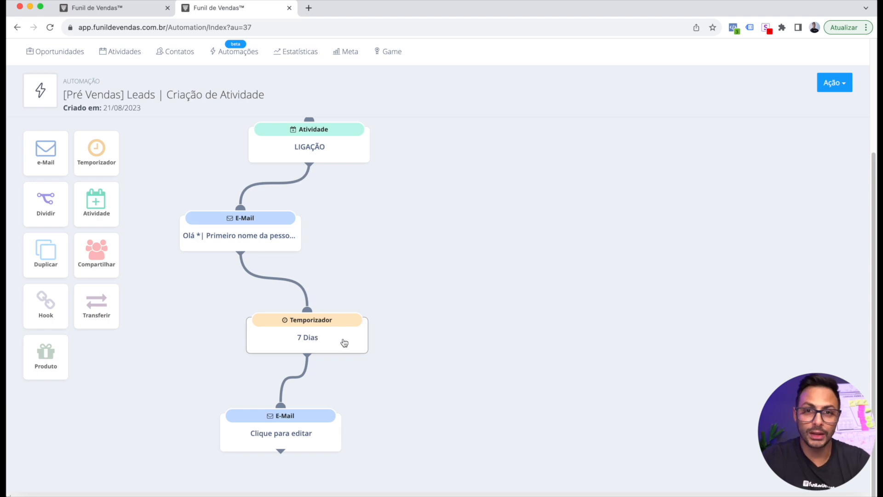
scroll(392, 374, down, 1)
scroll(392, 374, up, 1)
Add a Duplicar Oportunidade step with funnel Pré Vendas and a new owner
drag(46, 255, 404, 462)
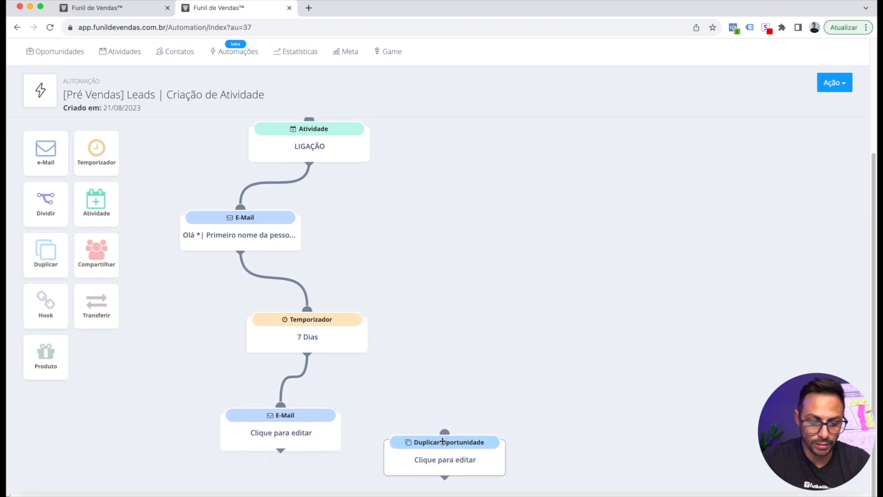
click(437, 465)
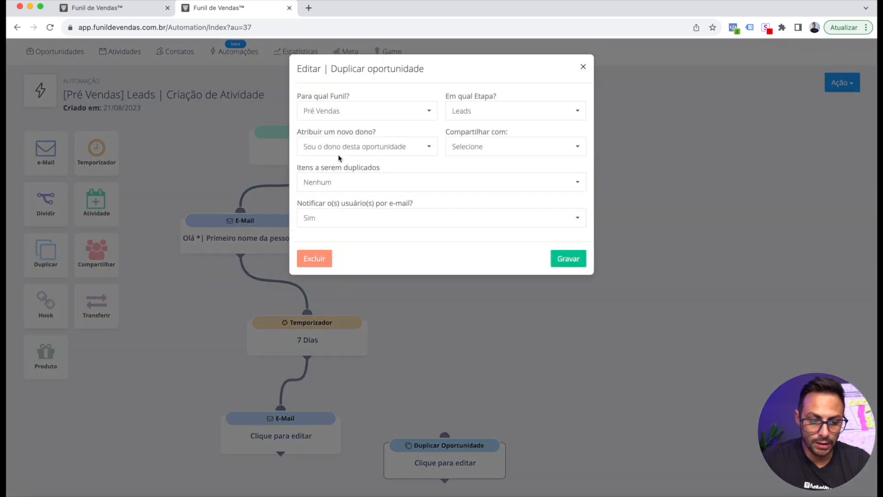
click(335, 113)
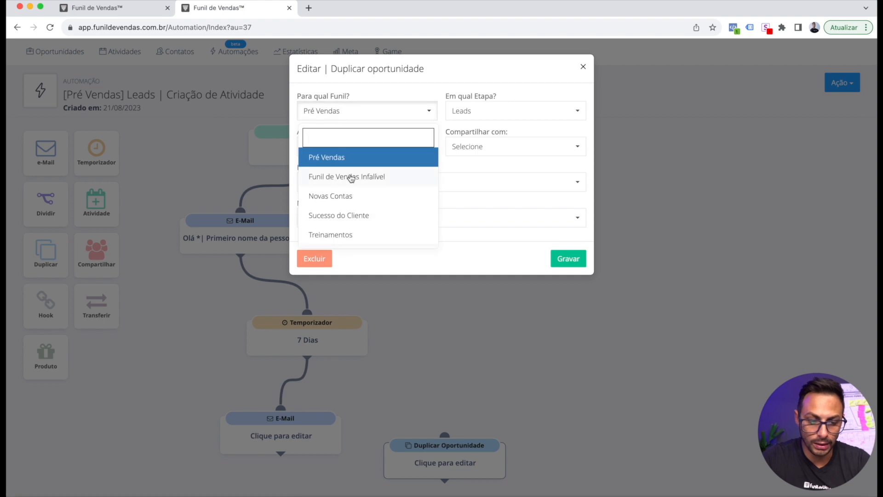
click(348, 95)
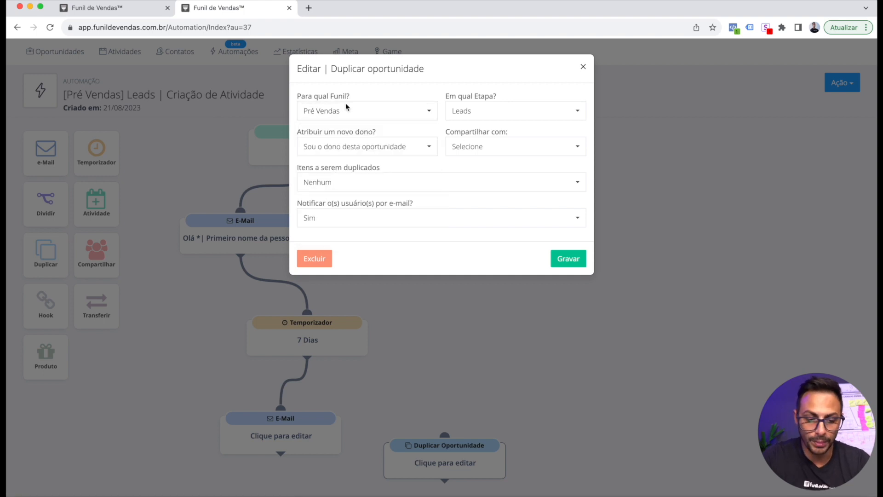
click(348, 147)
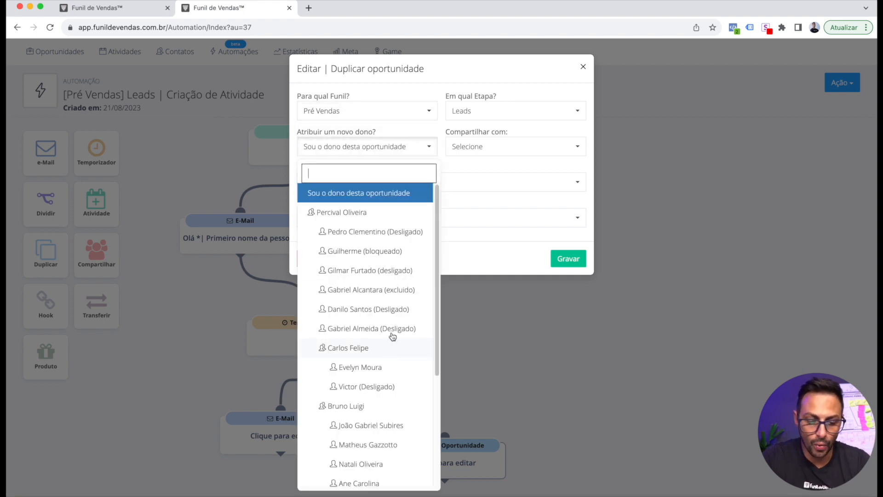
scroll(393, 414, down, 4)
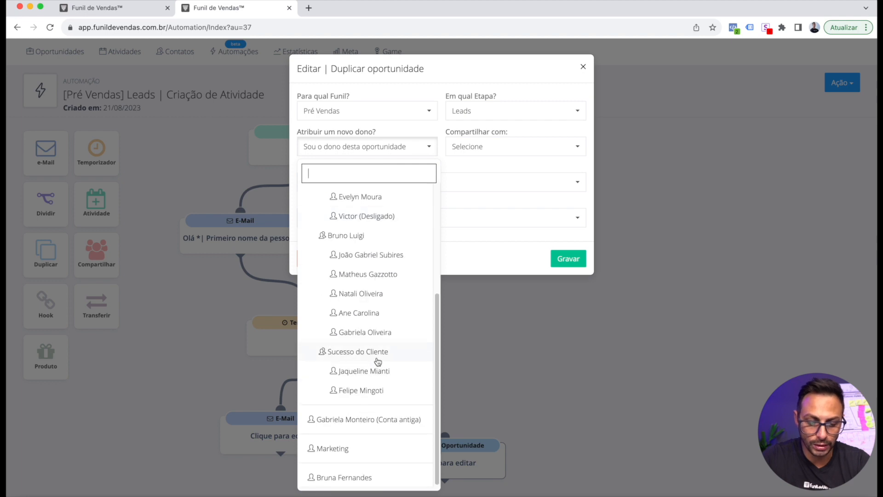
scroll(394, 329, up, 1)
click(368, 322)
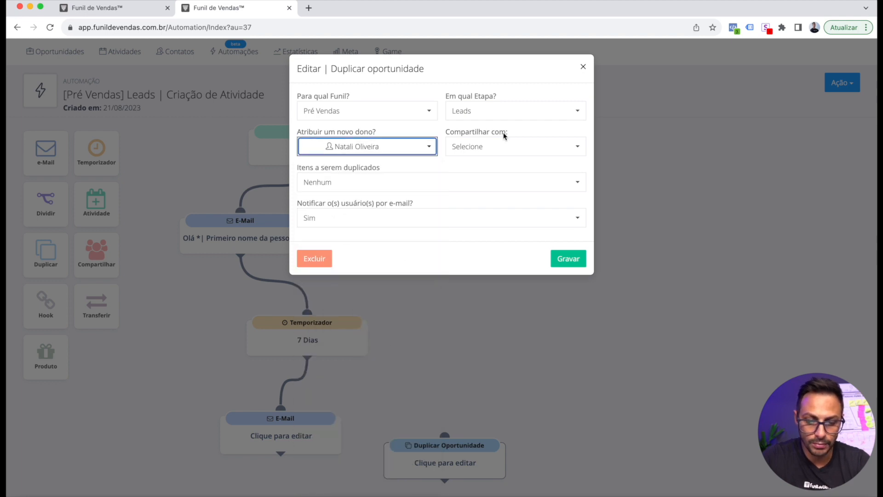
Leave sharing unset and items to duplicate as Nenhum, then close the duplication settings
click(472, 147)
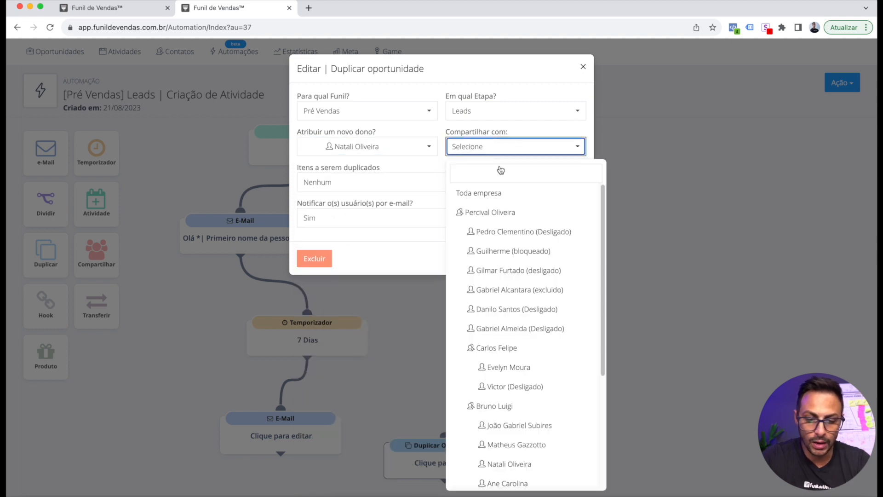
click(386, 261)
click(341, 184)
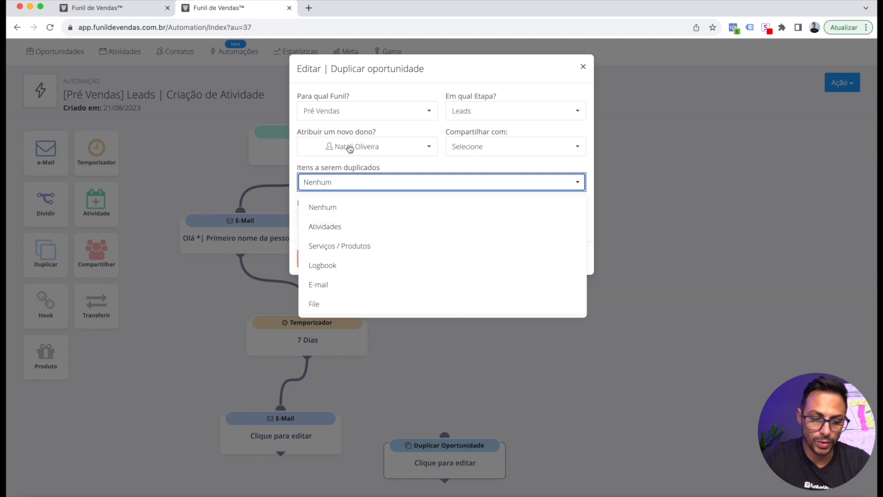
click(353, 170)
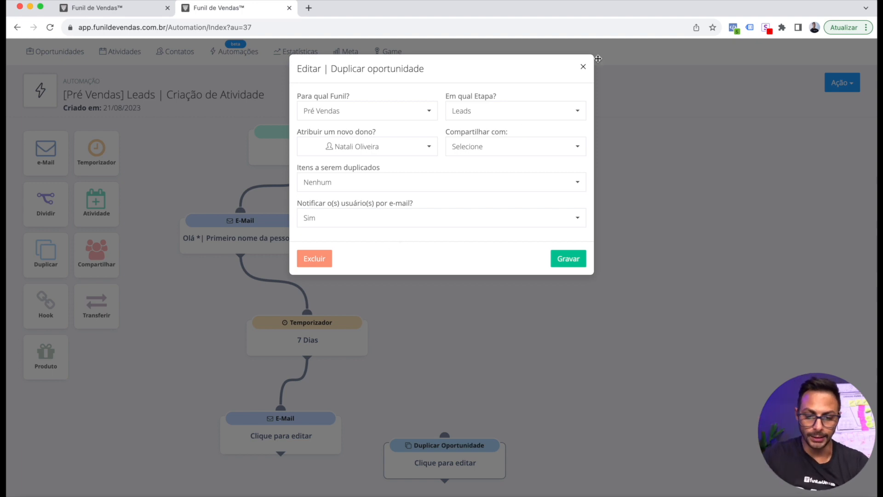
click(586, 68)
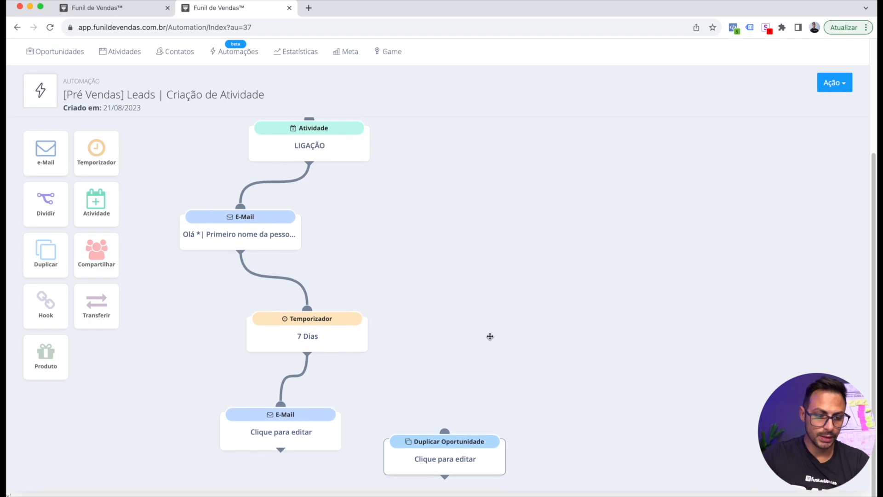
scroll(487, 336, up, 3)
scroll(539, 348, up, 2)
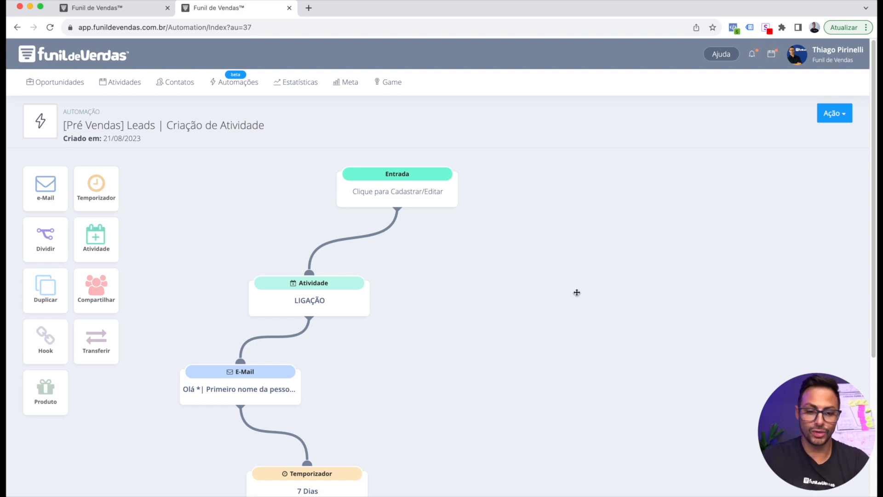
Return to the Automações list and browse the automatic triggers
click(242, 83)
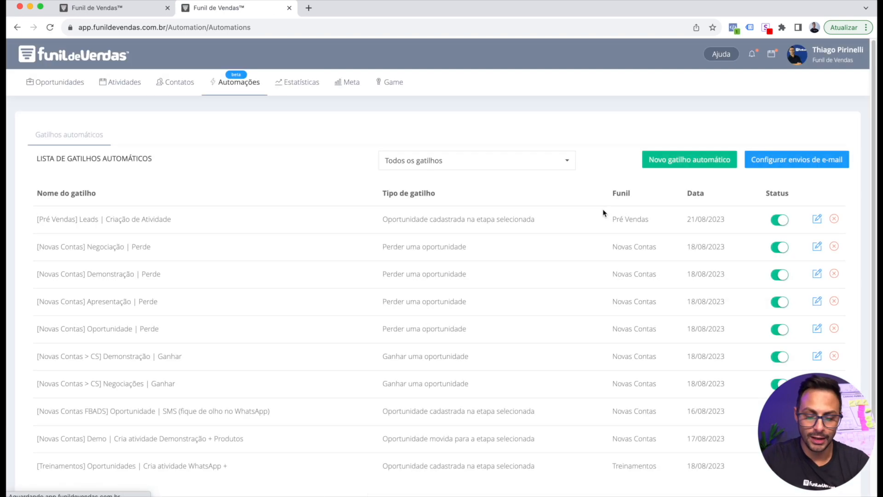
scroll(571, 272, down, 3)
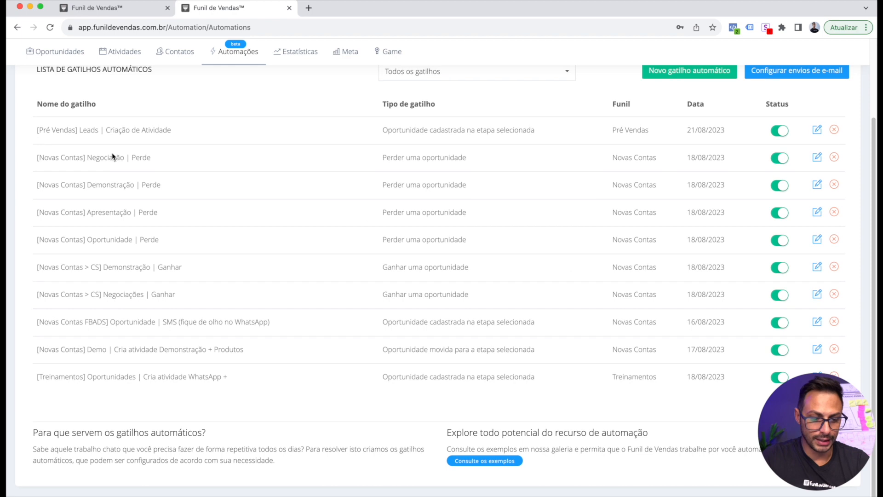
drag(86, 240, 535, 245)
Review the Hook node's POST webhook settings in Oportunidade | Perde, then go back to Automações
click(814, 242)
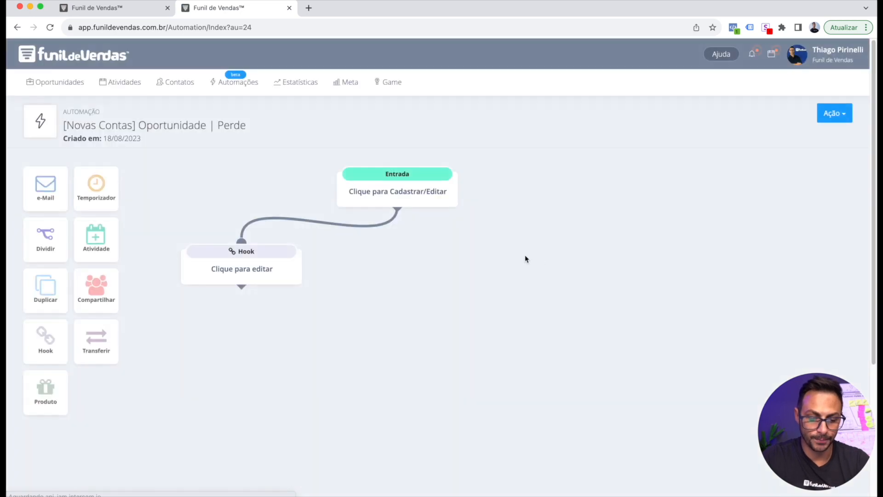
click(258, 271)
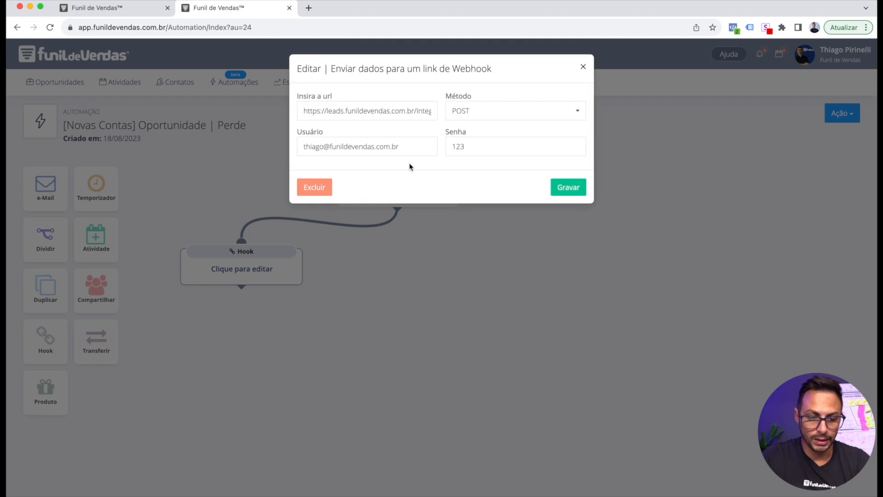
scroll(342, 111, right, 2)
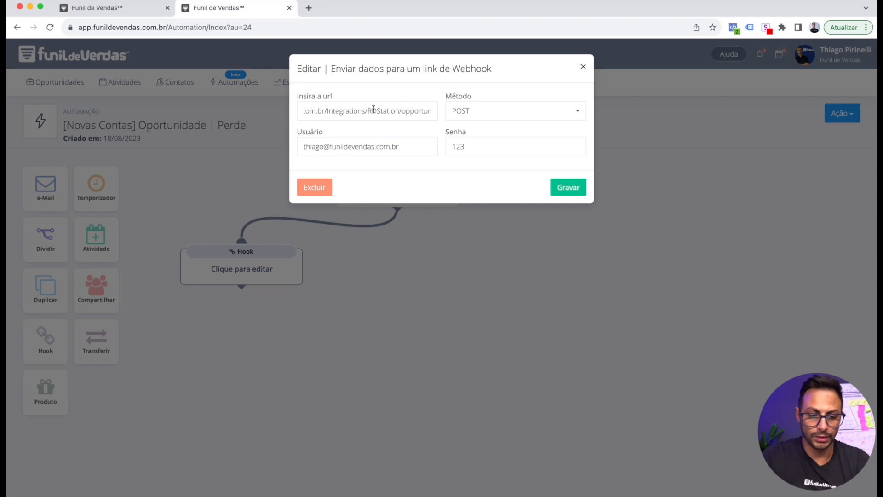
scroll(376, 111, left, 2)
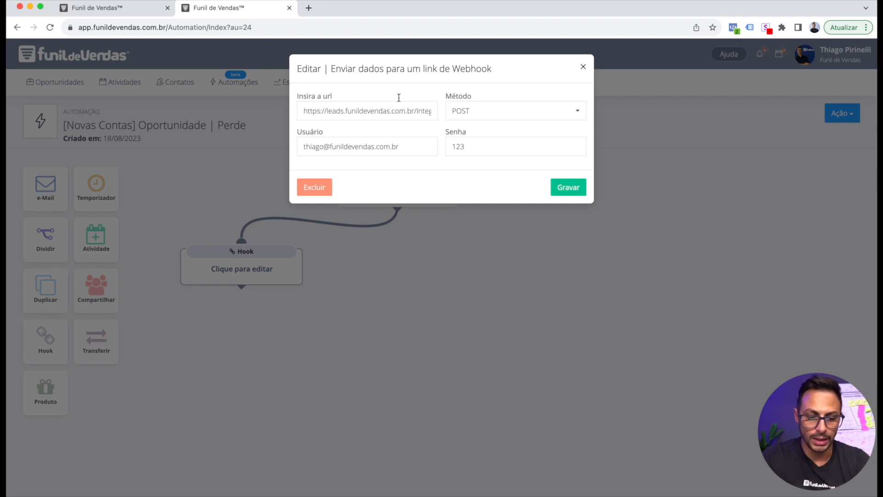
click(583, 67)
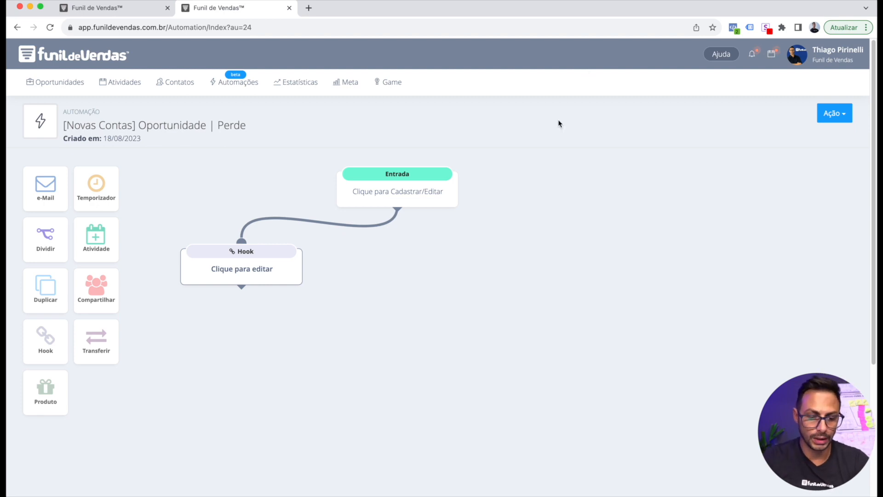
click(17, 29)
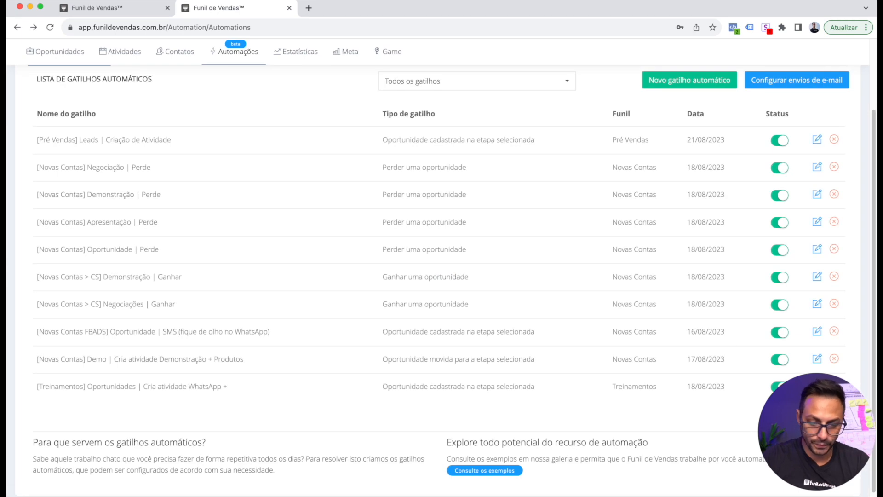
Open '[Novas Contas] Demo | Cria atividade Demonstração + Produtos' and scroll through its flow diagram
click(817, 359)
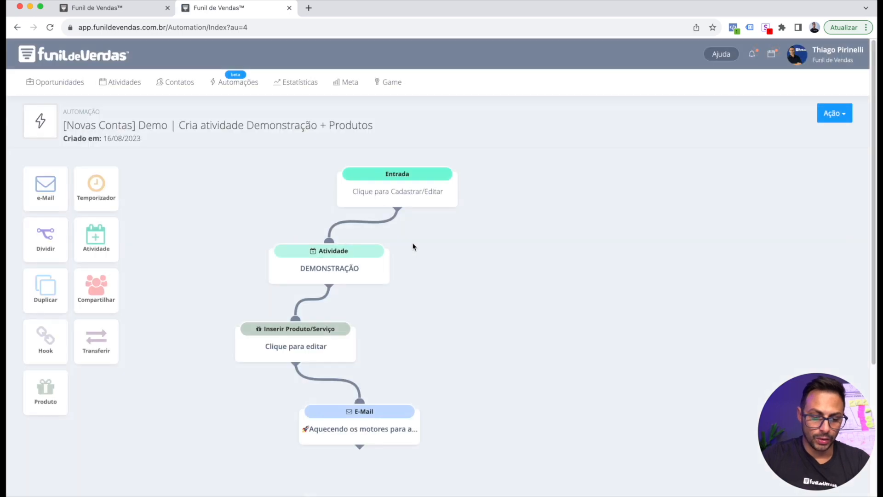
scroll(460, 235, down, 1)
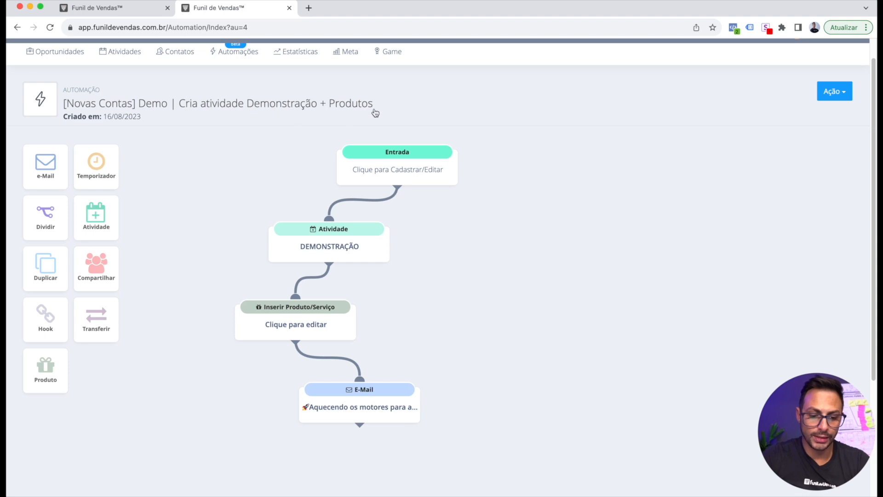
click(305, 327)
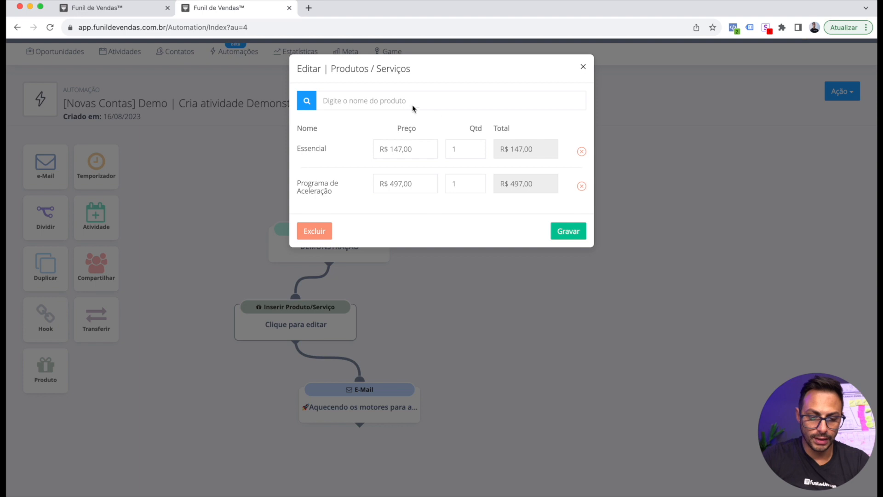
click(585, 66)
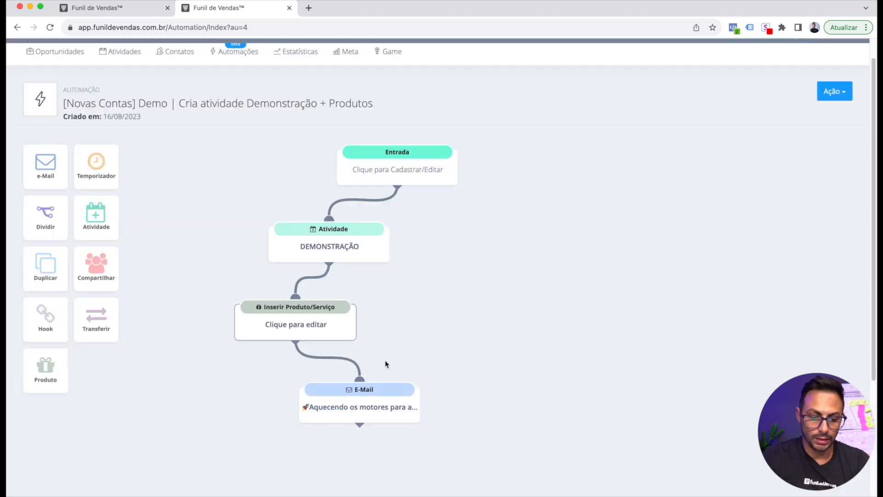
scroll(385, 364, down, 3)
click(368, 338)
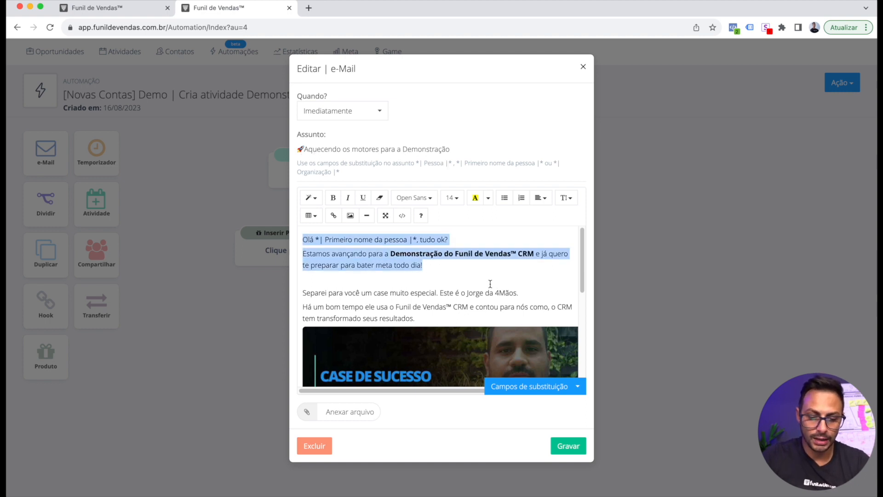
scroll(490, 284, down, 1)
scroll(410, 263, up, 1)
click(443, 280)
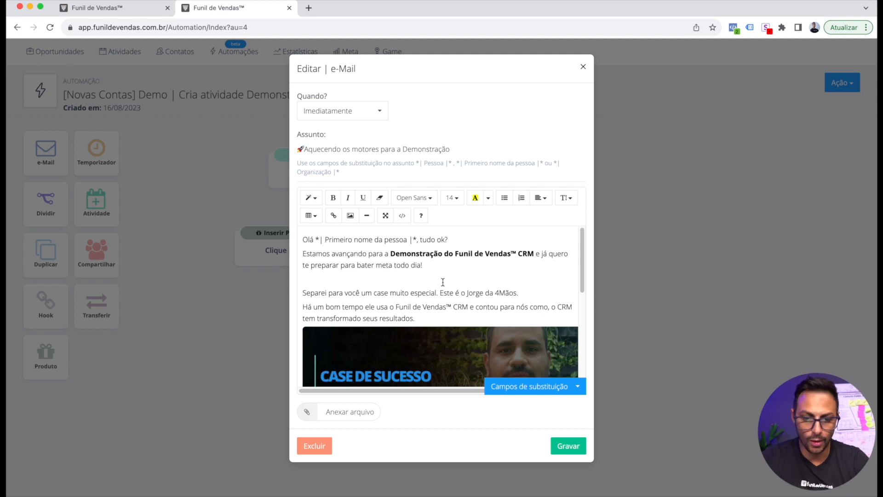
click(583, 70)
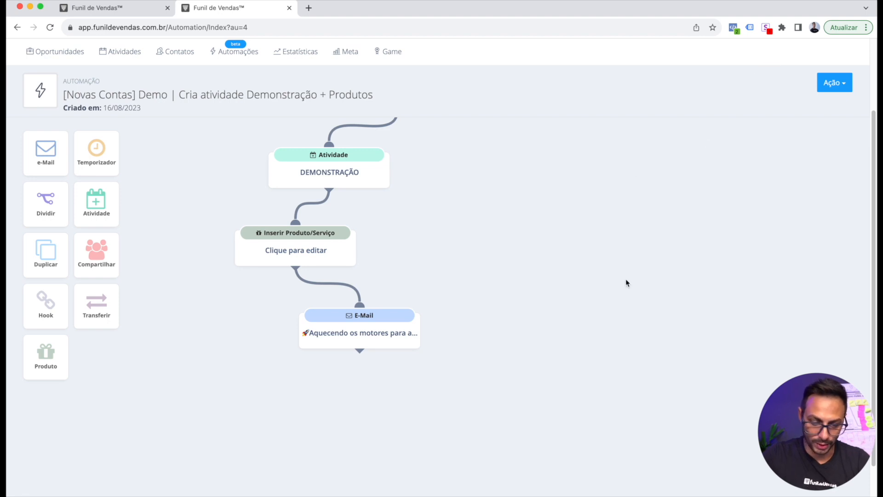
scroll(640, 269, up, 3)
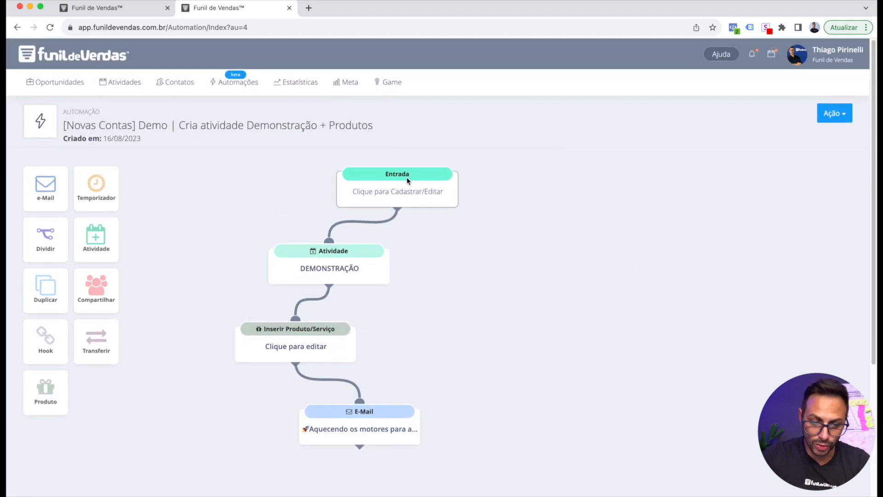